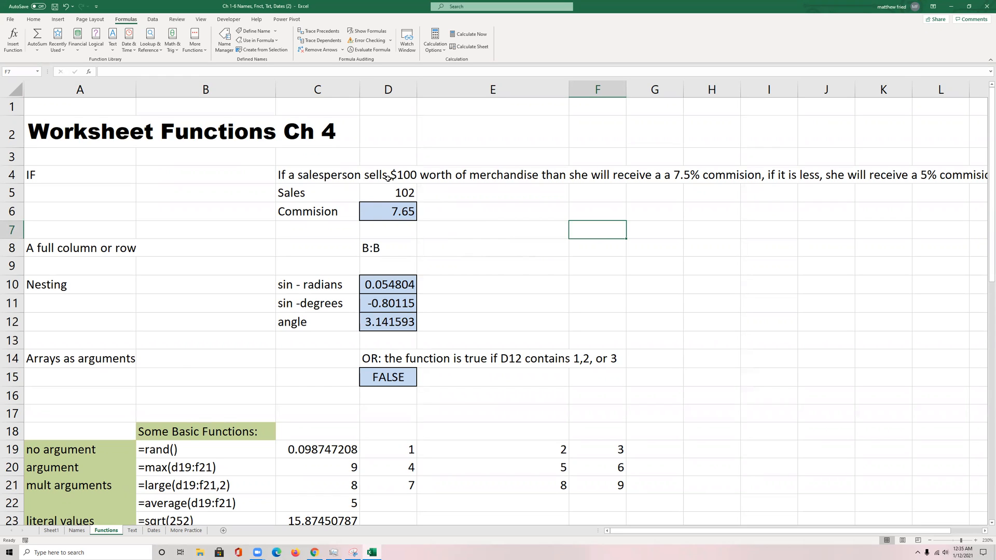
Step: Examine the logical test, value if true and value if false in the commission IF formula in D6
double_click(384, 196)
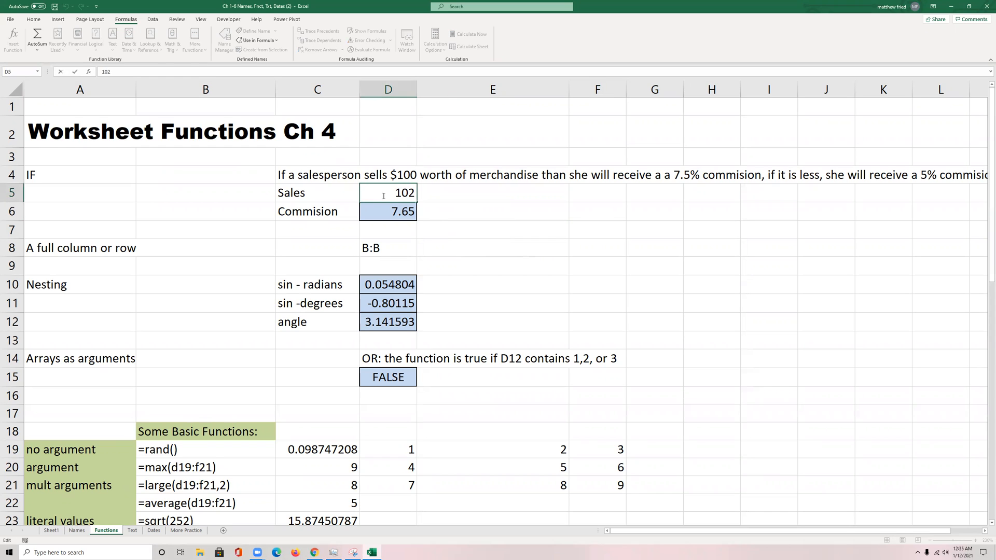
left_click(388, 208)
double_click(389, 210)
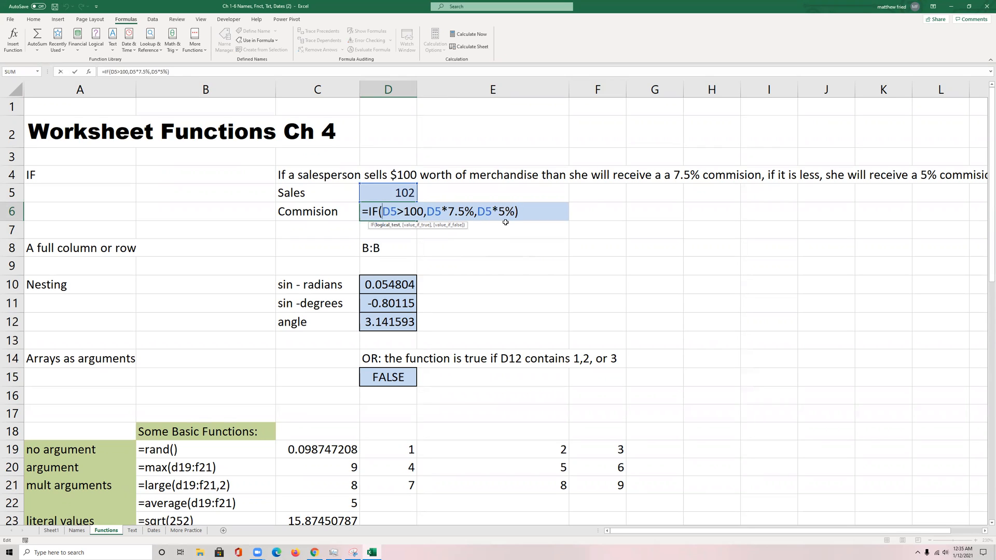
left_click_drag(424, 212, 384, 211)
key("Escape")
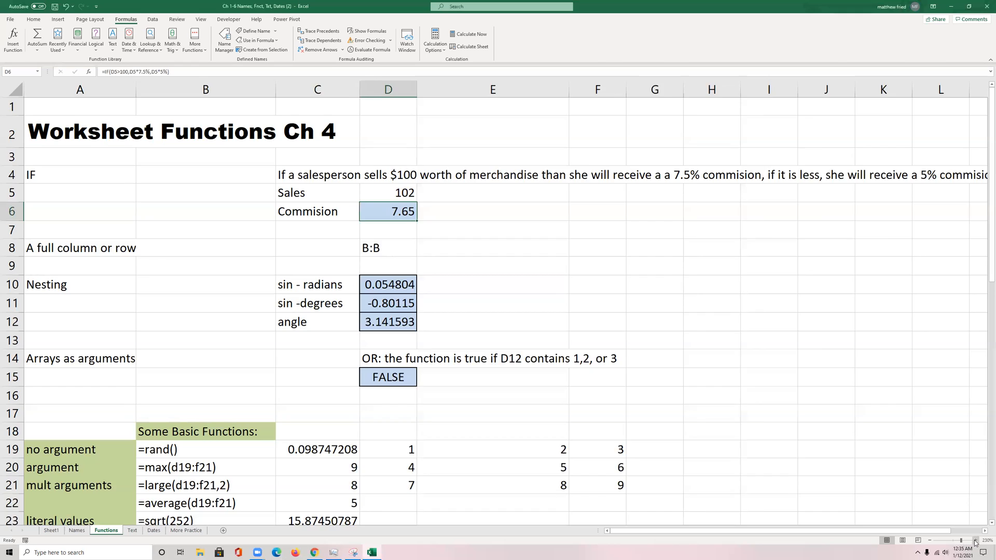
left_click(975, 541)
left_click(975, 541)
left_click(976, 540)
scroll(439, 245, "up", 1)
double_click(432, 232)
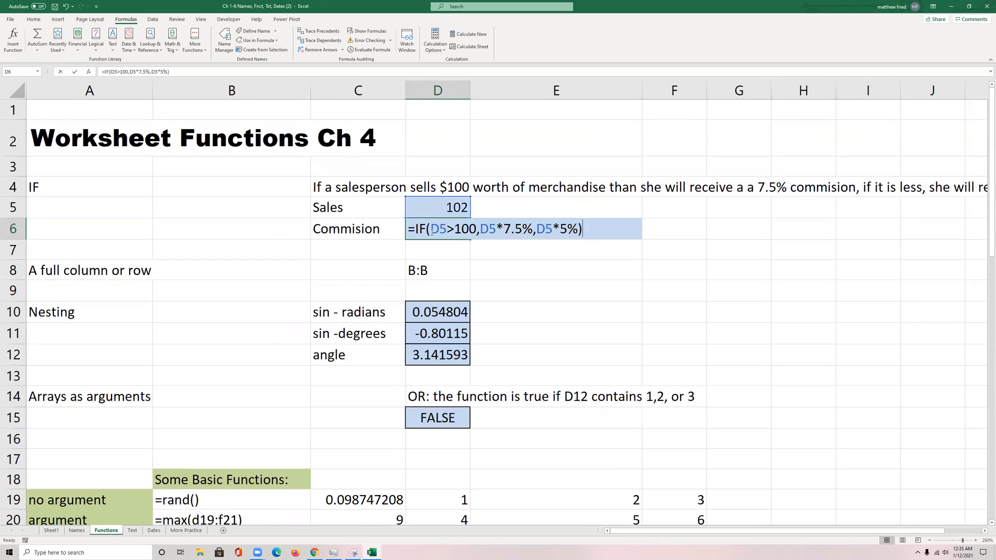
left_click_drag(430, 229, 477, 229)
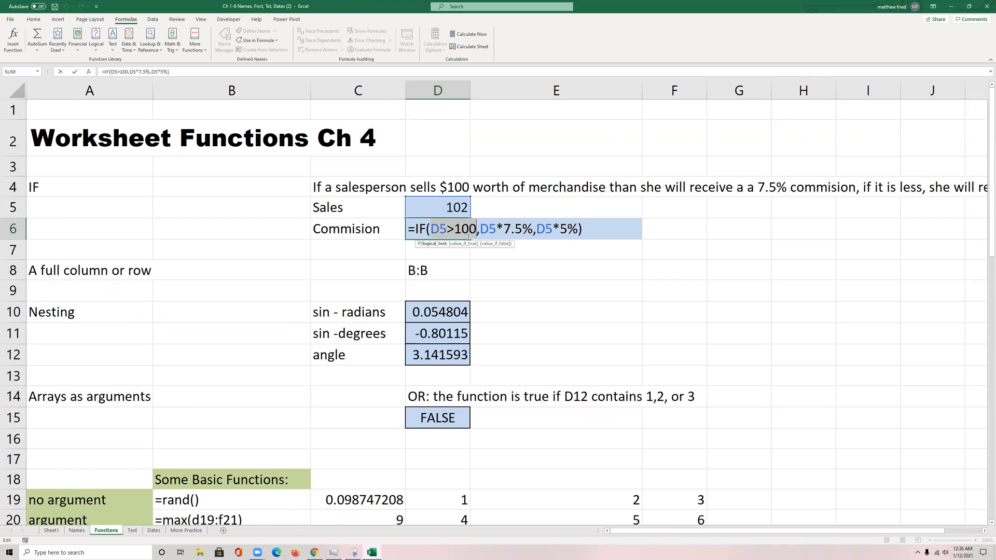
left_click_drag(481, 229, 533, 228)
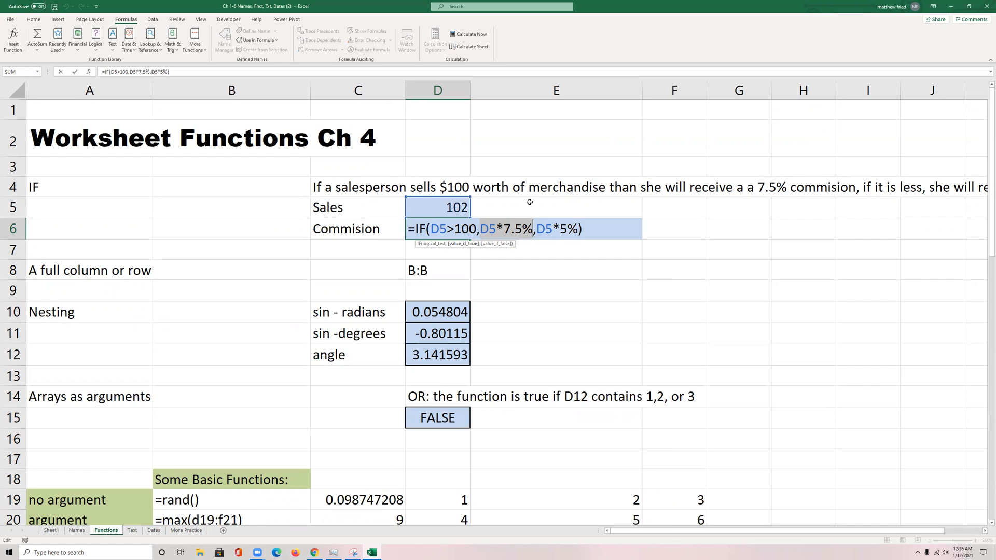
left_click_drag(537, 229, 580, 228)
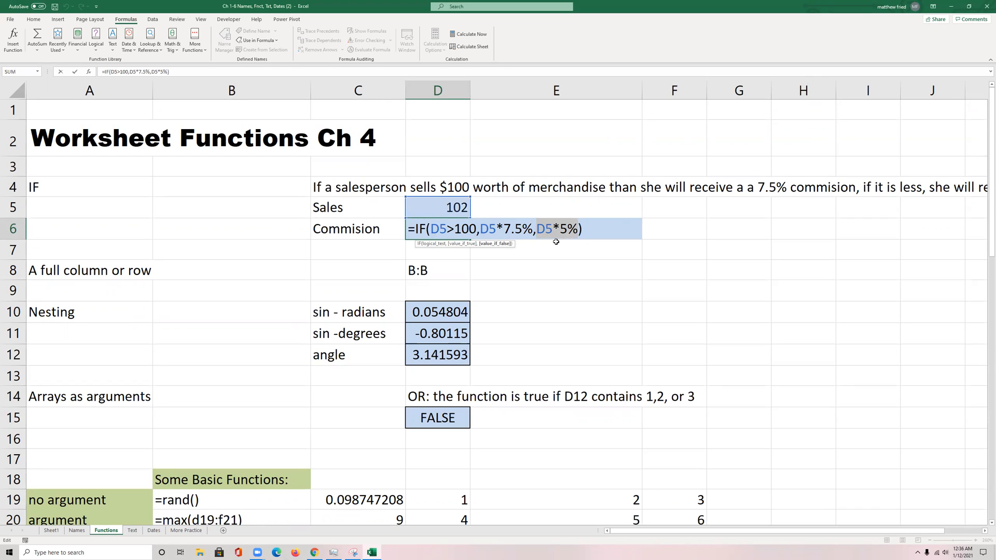
key("Escape")
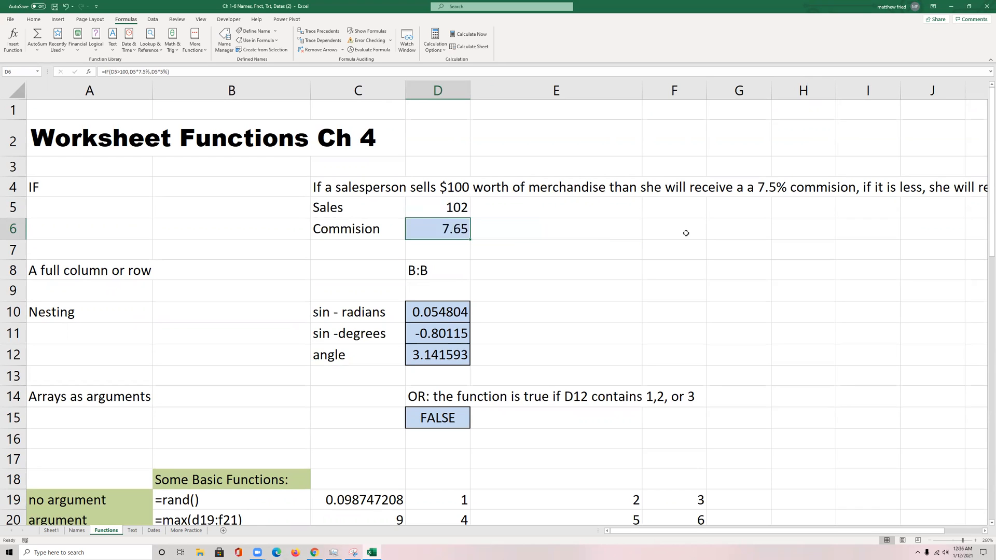
Step: Enter the sample grade 78 in cell F6
left_click(686, 233)
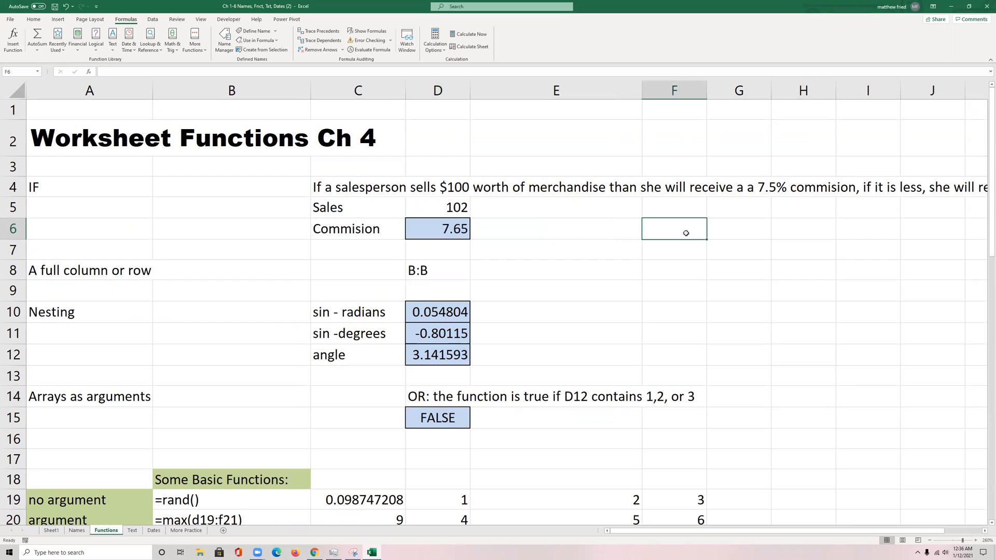
type("78")
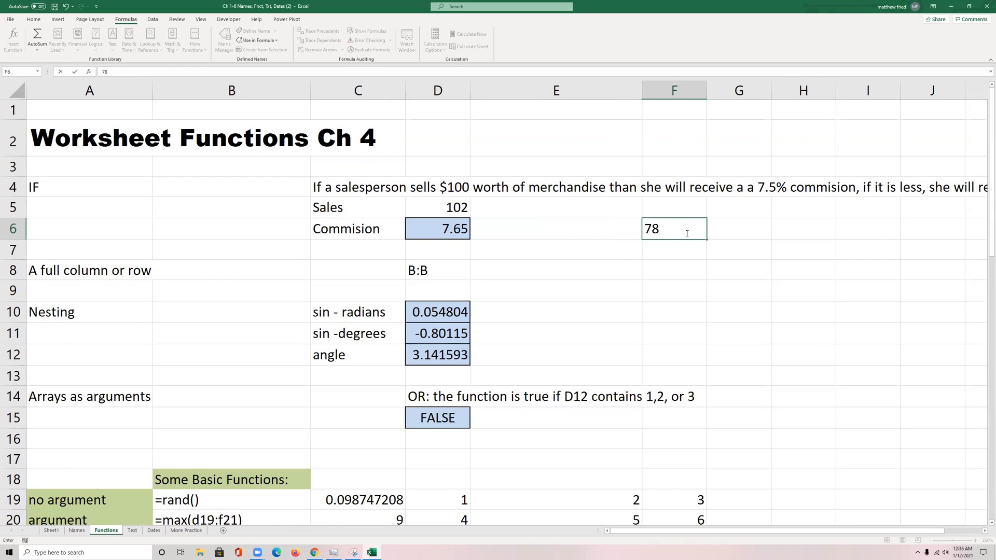
key("Tab")
type("=")
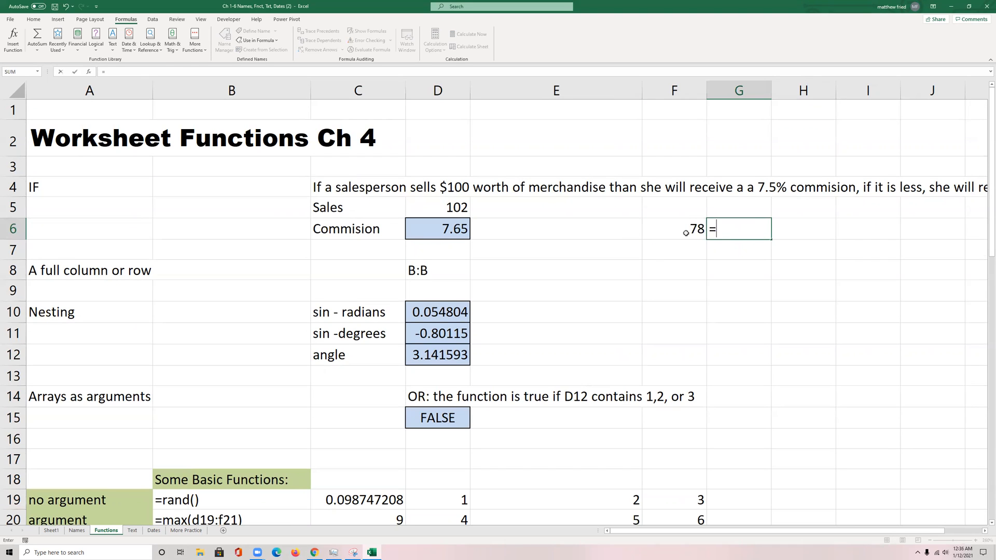
key("BackSpace")
key("Return")
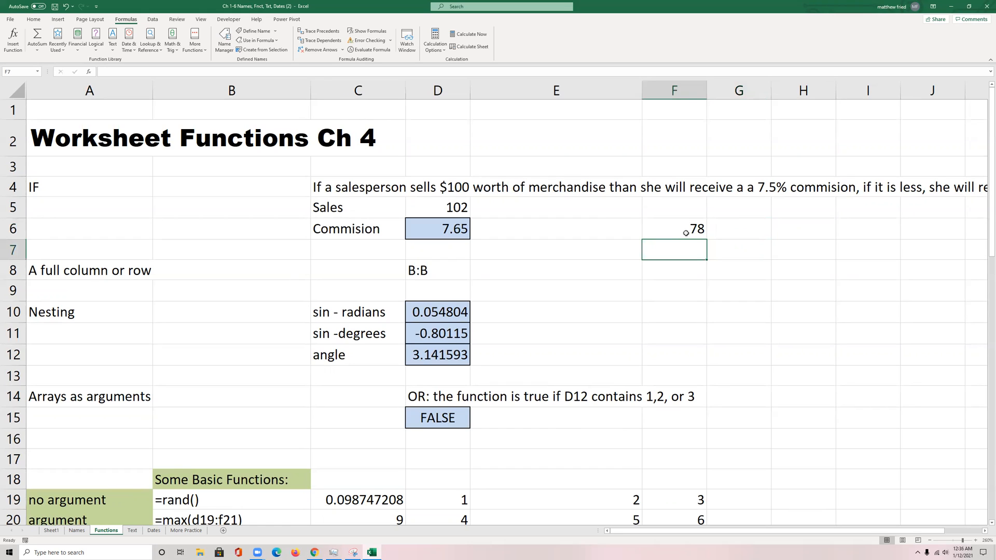
Step: Begin an IF formula in F7 with the logical test F6>90
type("=if(")
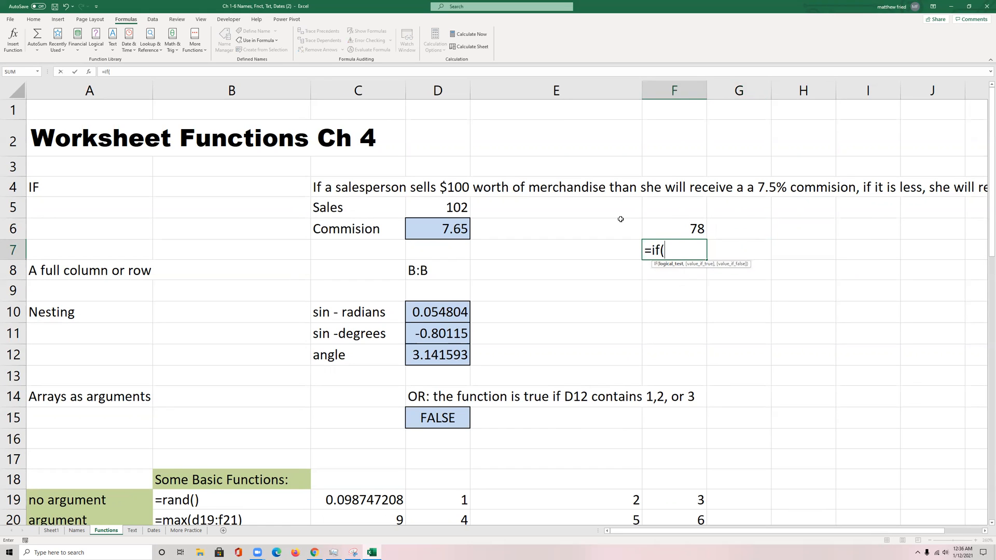
key("Up")
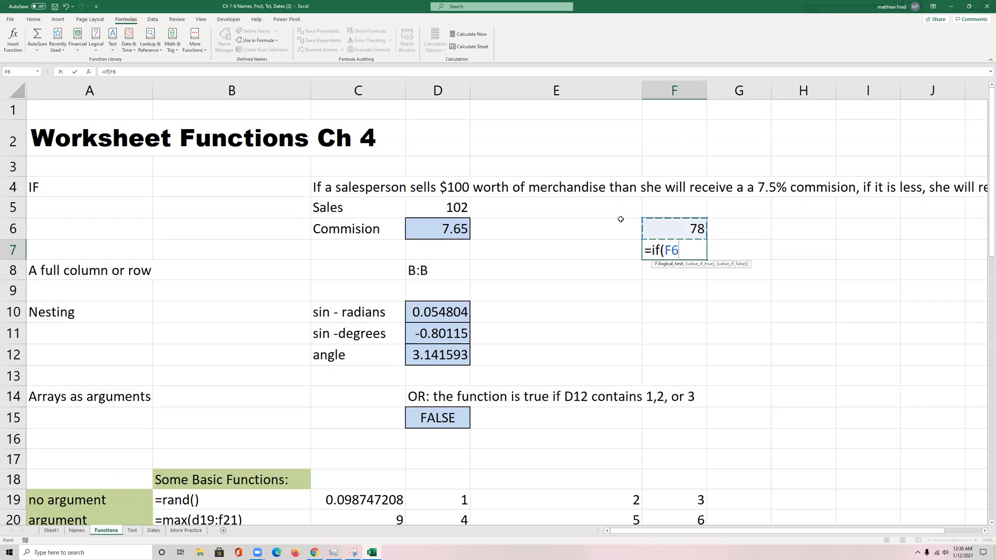
type("=\"A\",")
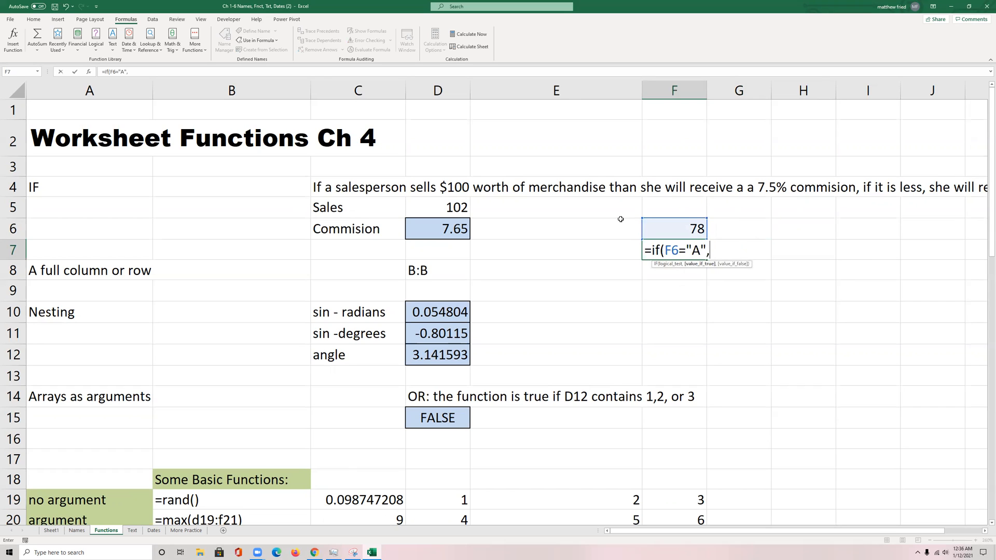
key("BackSpace")
key("BackSpace")
key("BackSpace")
key("BackSpace")
key("BackSpace")
type(">")
key("BackSpace")
type(">90")
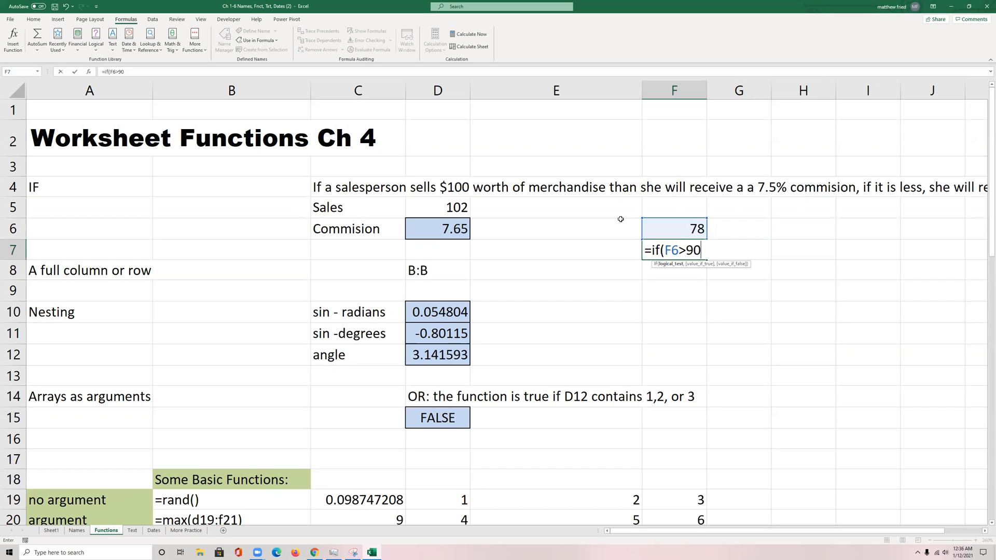
type(",\"A\"")
Step: Change the test in the F7 formula to F6>=90 and give "A" as the value if true
key("F2")
key("Left")
key("Left")
key("Left")
key("Left")
key("Left")
key("Left")
type("=")
left_click_drag(701, 250, 708, 251)
left_click(734, 250)
type(",")
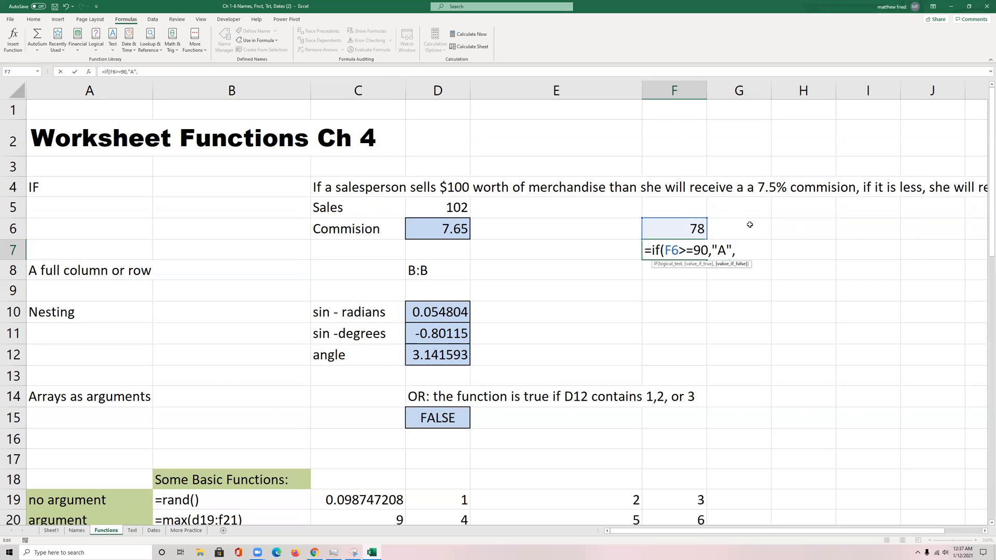
type("if(")
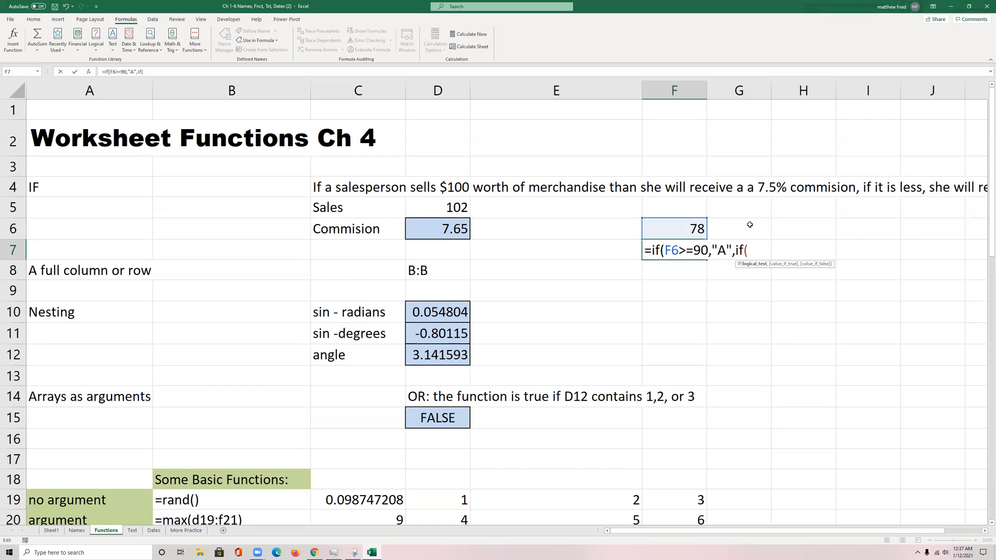
Step: Nest a second IF as the value if false in the F7 formula, testing F6>=80
left_click(663, 228)
type(">=8")
key("BackSpace")
key("BackSpace")
type("=80,")
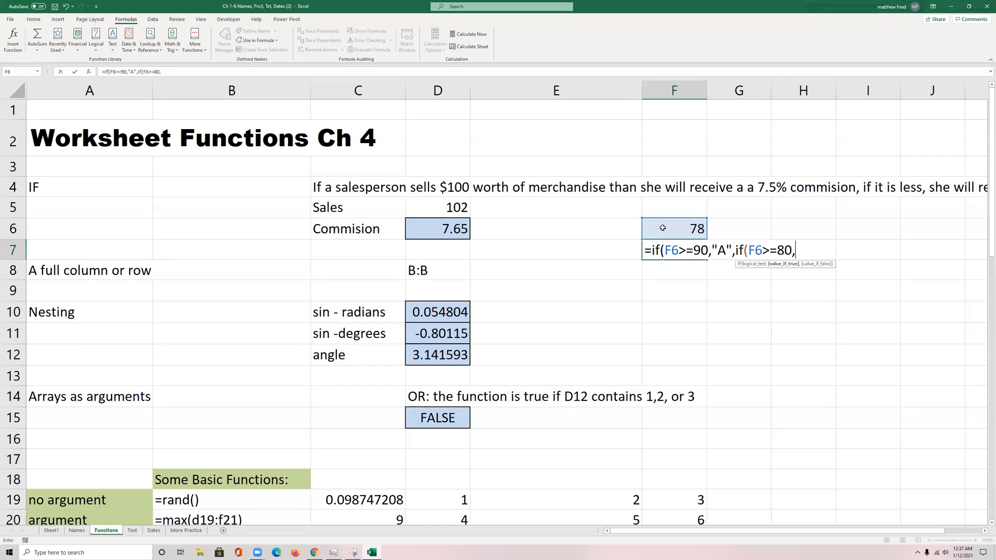
Step: Complete the nested IF in F7 with "B" if true and "C" if false, closing both functions
type("\"B\",")
type("\"C\"))")
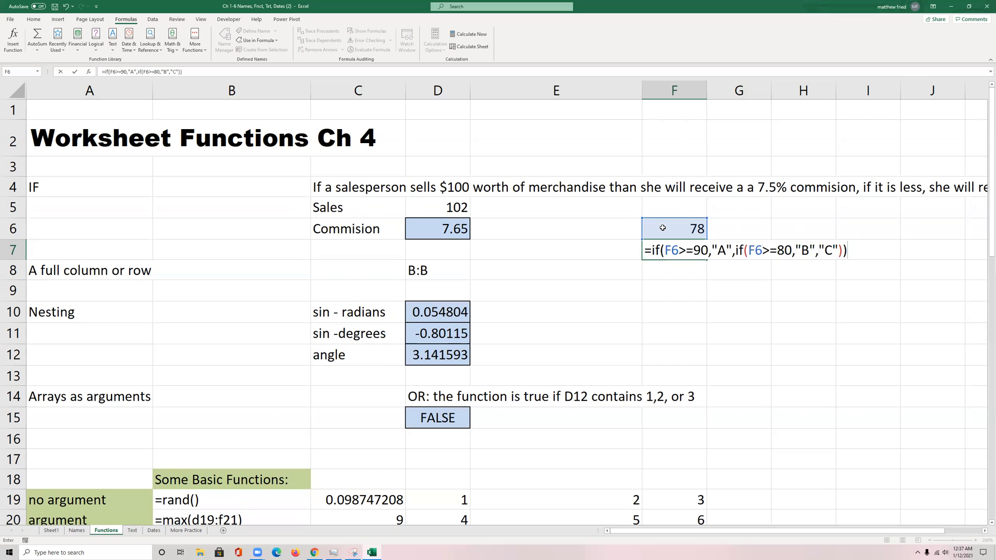
key("Return")
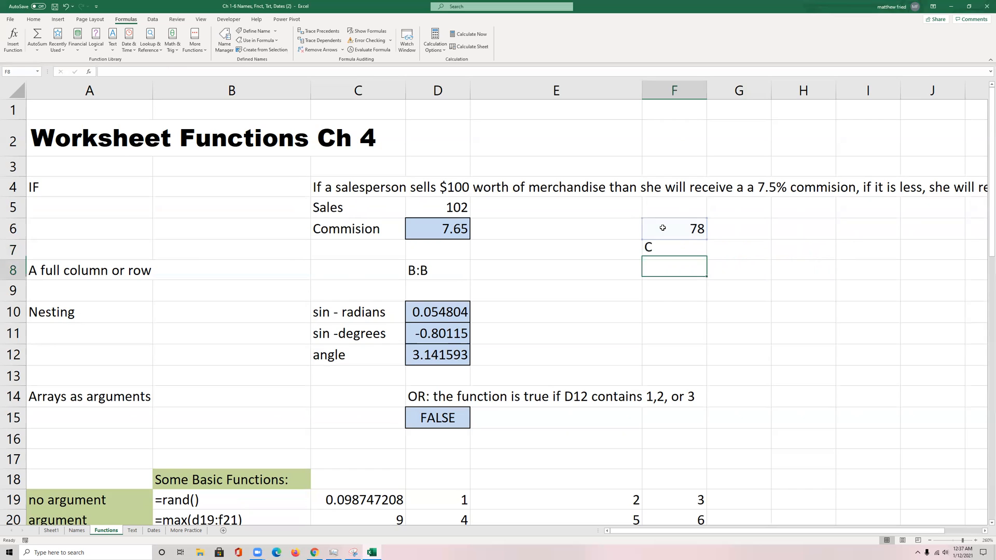
Step: Test the nested IF by setting the grade in F6 to 86, then 91
left_click(663, 228)
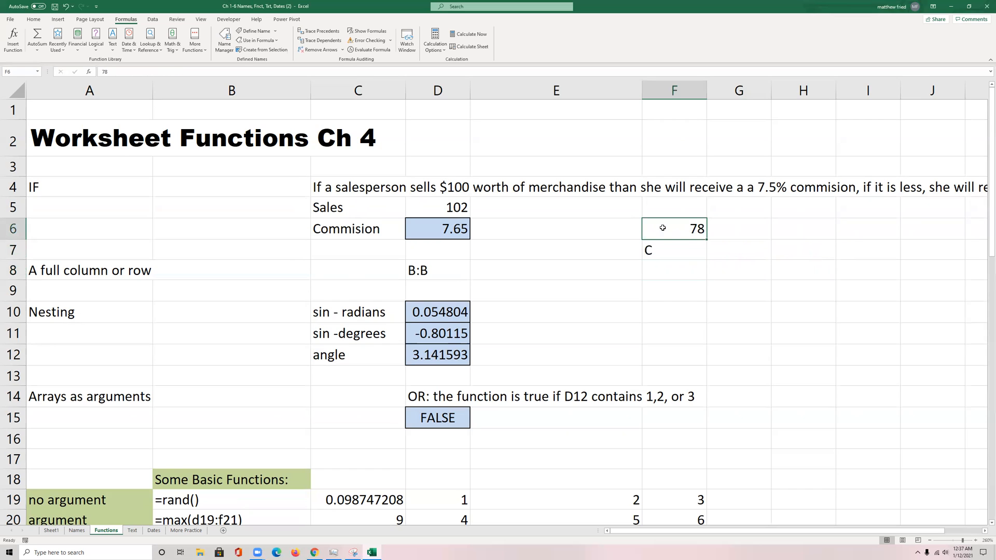
type("86")
key("Return")
left_click(662, 228)
type("91")
key("Return")
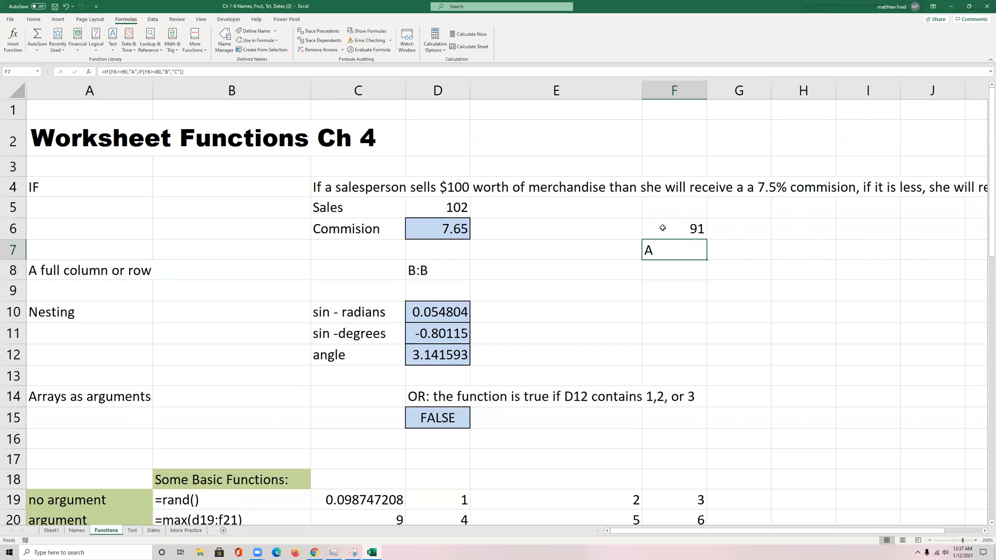
Step: Review the parts of the nested IF formula in F7, including the inner IF used as value if false
left_click(663, 228)
left_click(665, 248)
double_click(665, 249)
left_click_drag(667, 250, 712, 249)
left_click(725, 249)
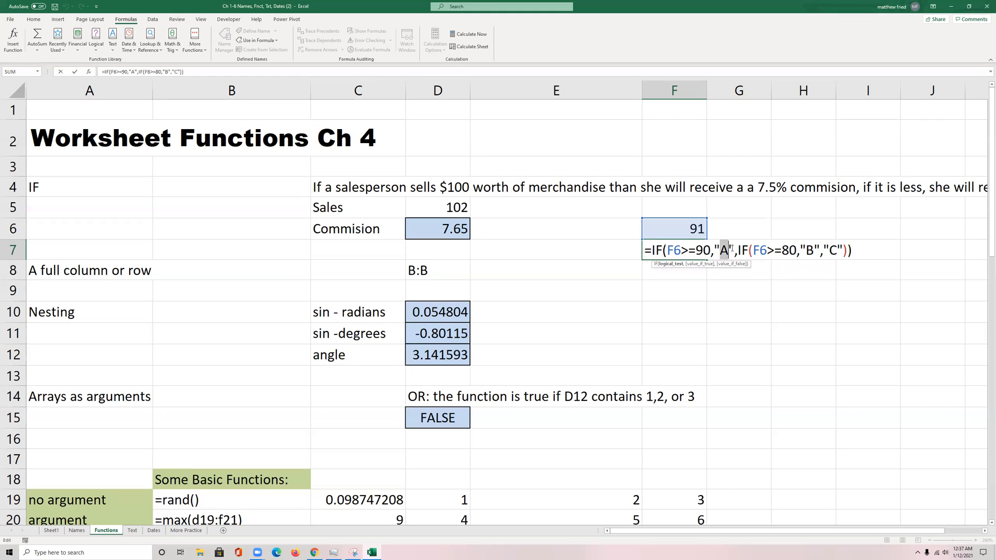
left_click_drag(759, 249, 848, 250)
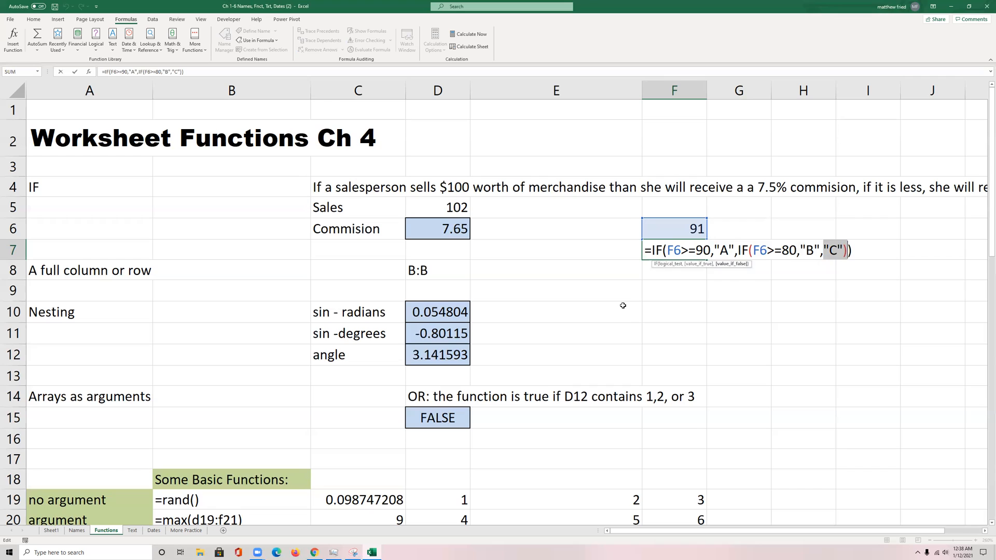
key("Return")
Step: Enter the labels AND, OR and NOT in cells F9 to F11
double_click(650, 297)
type("AND")
key("Return")
type("OR")
key("Return")
type("NOT")
key("ctrl+Return")
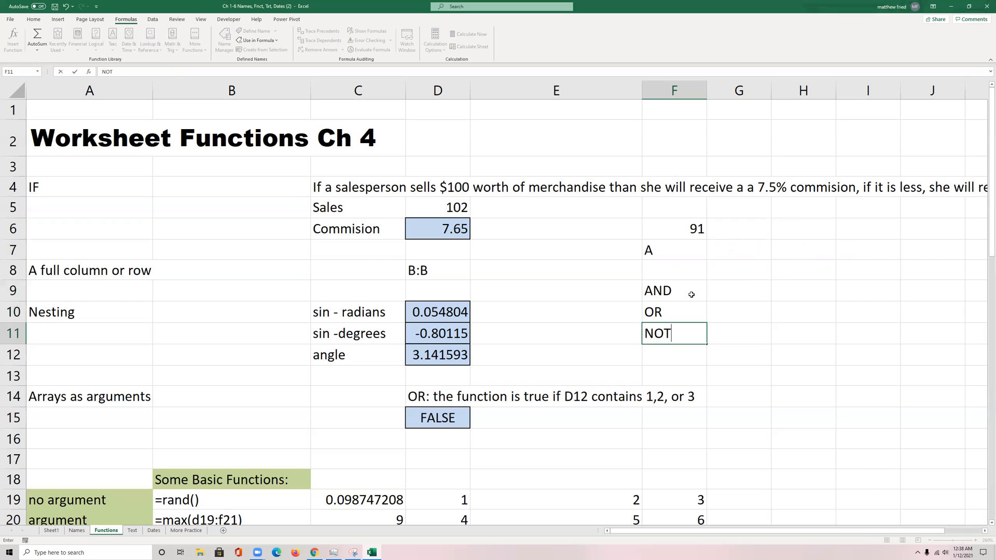
Step: Format the AND, OR and NOT labels in F9:F11 with a light blue fill and thin borders
left_click_drag(689, 292, 696, 330)
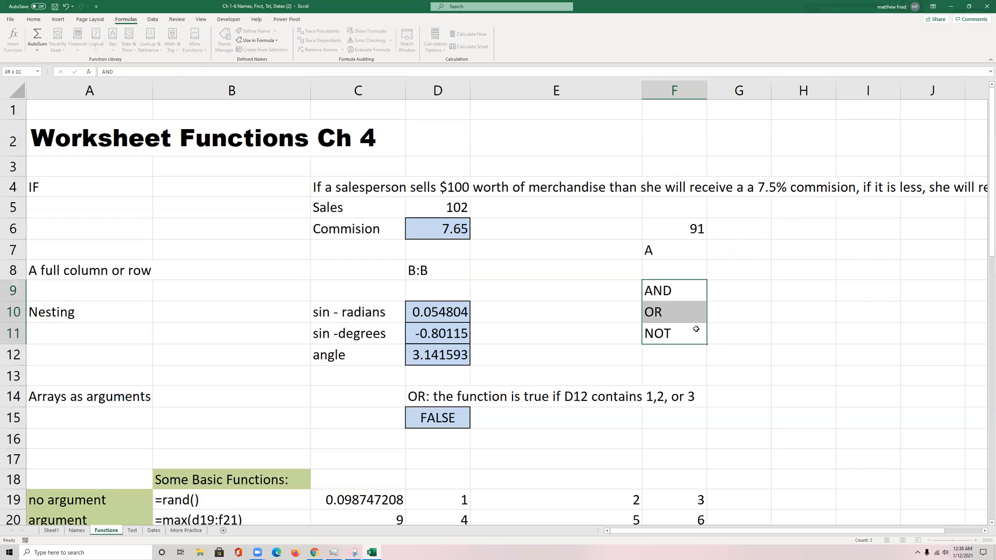
left_click(33, 19)
left_click(127, 48)
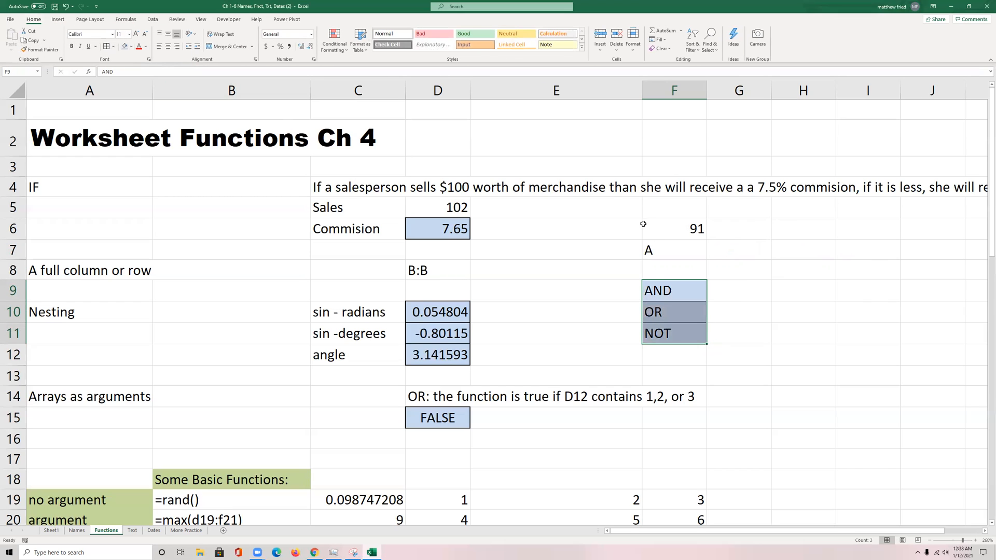
left_click_drag(733, 276, 768, 299)
left_click(768, 294)
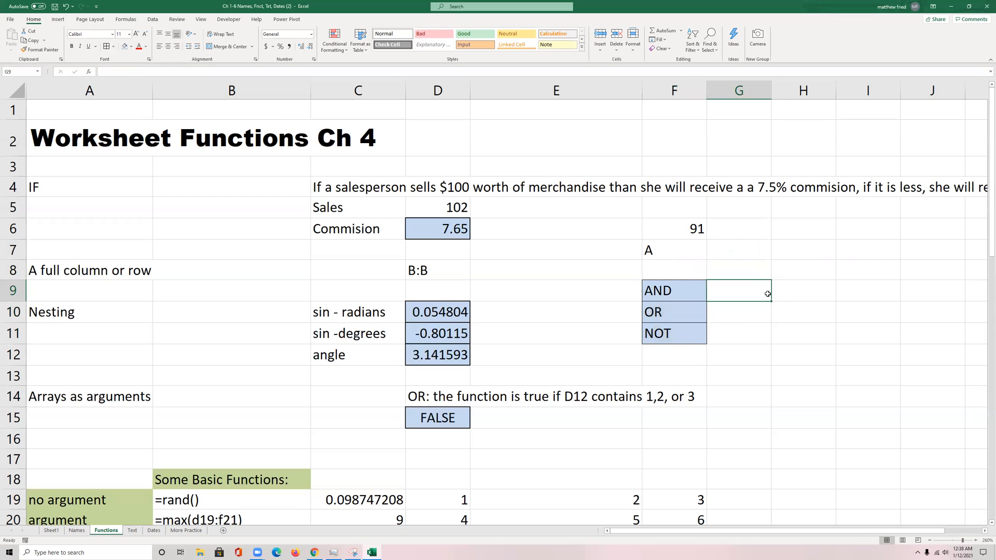
Step: Clear the nested IF formula from cell F7
left_click_drag(690, 228, 687, 242)
left_click(714, 233)
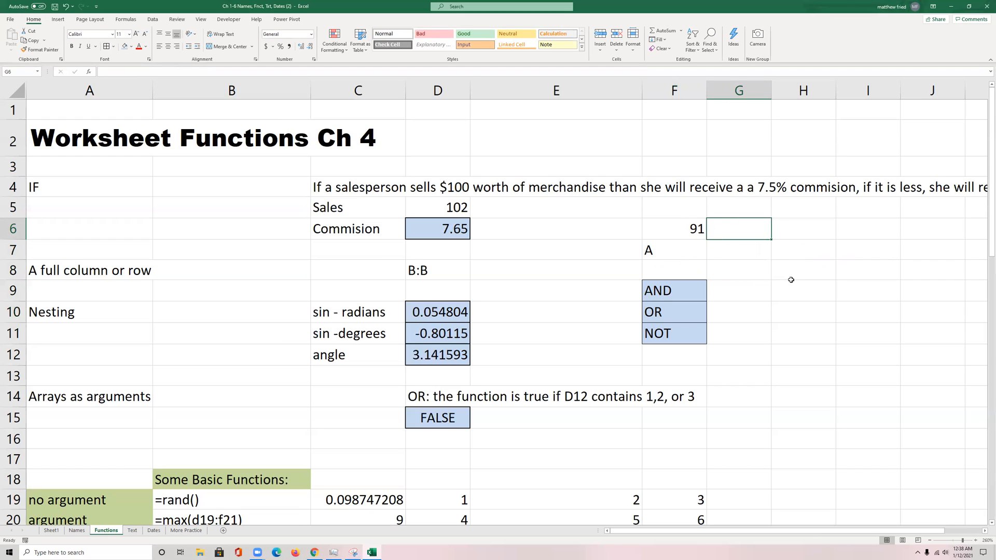
key("Down")
key("Left")
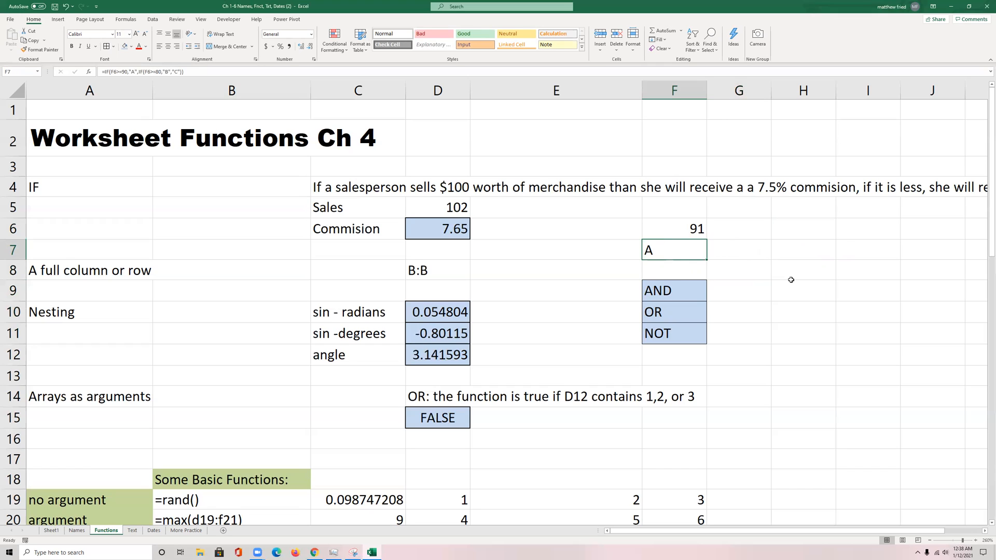
key("Up")
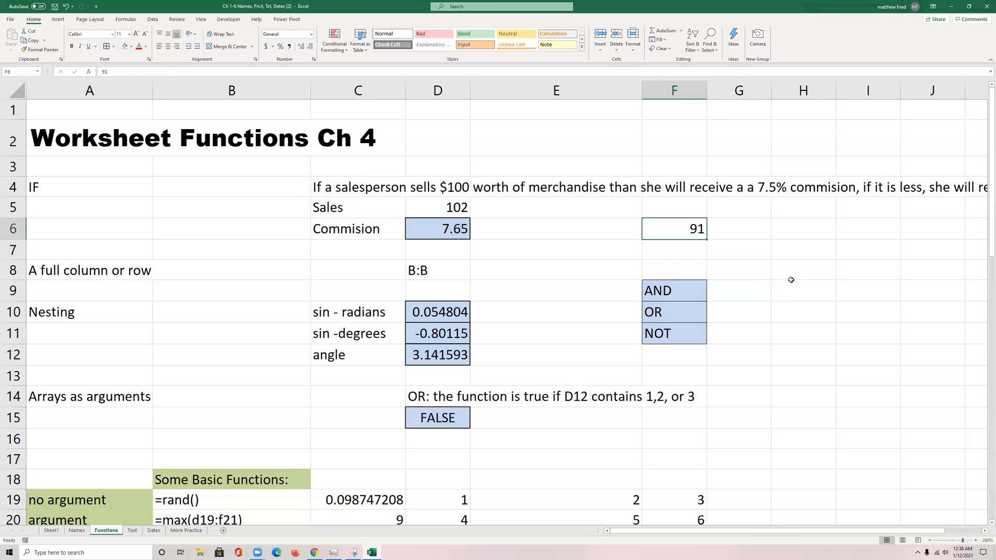
Step: Replace the grade in F6 with the label Rain and enter 59 beside it in G6
type("Rain")
key("Tab")
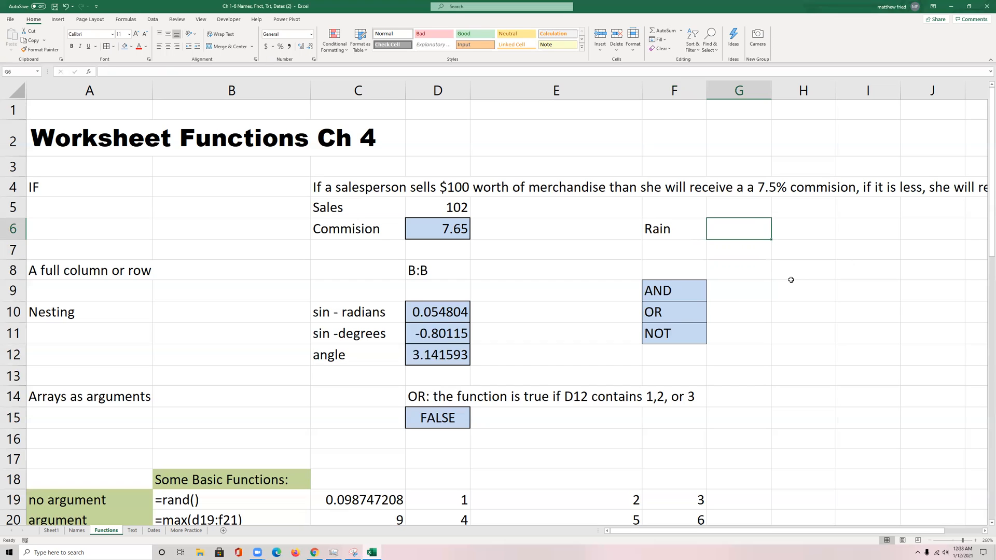
type("59")
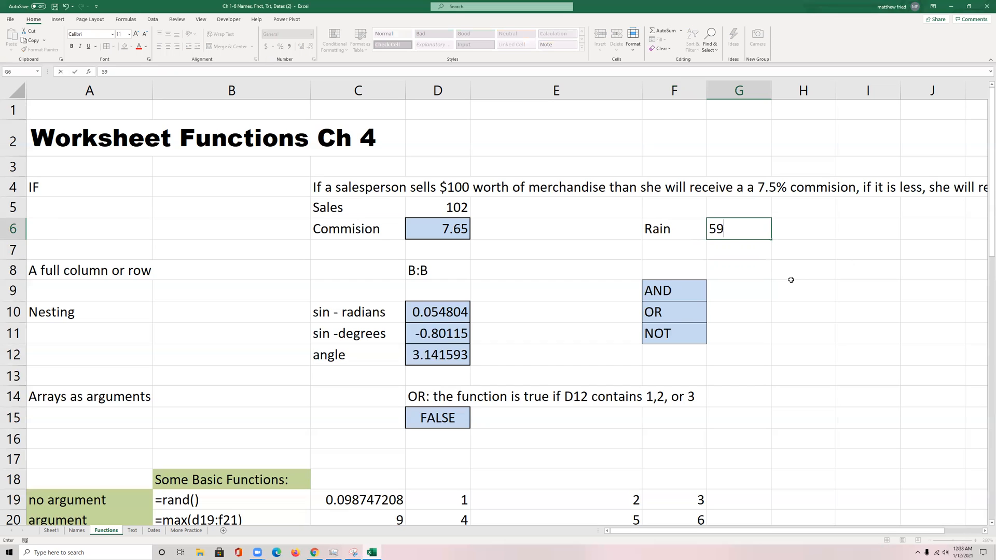
key("Return")
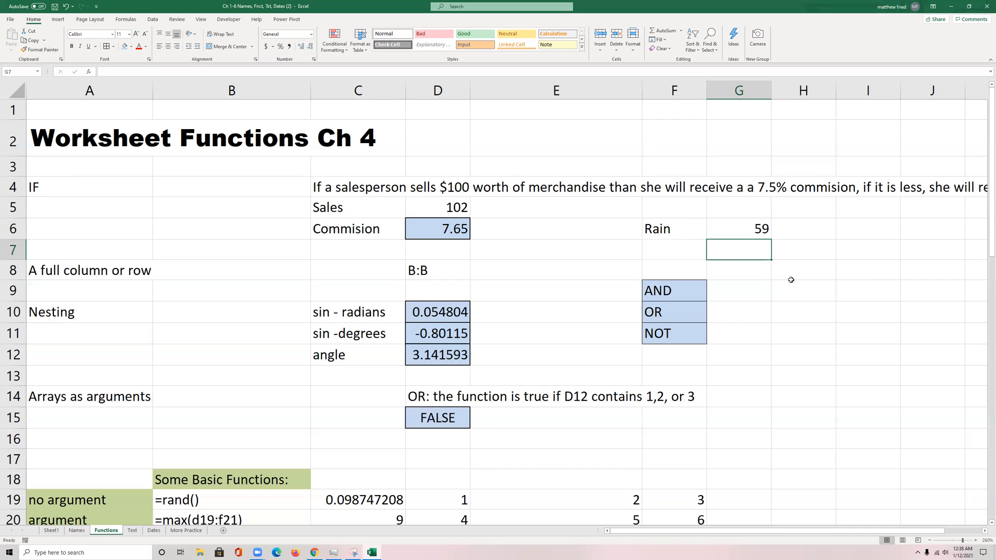
Step: Begin an IF formula in G9, beside the AND label, that tests whether F6 equals "Rain"
key("Down")
key("Down")
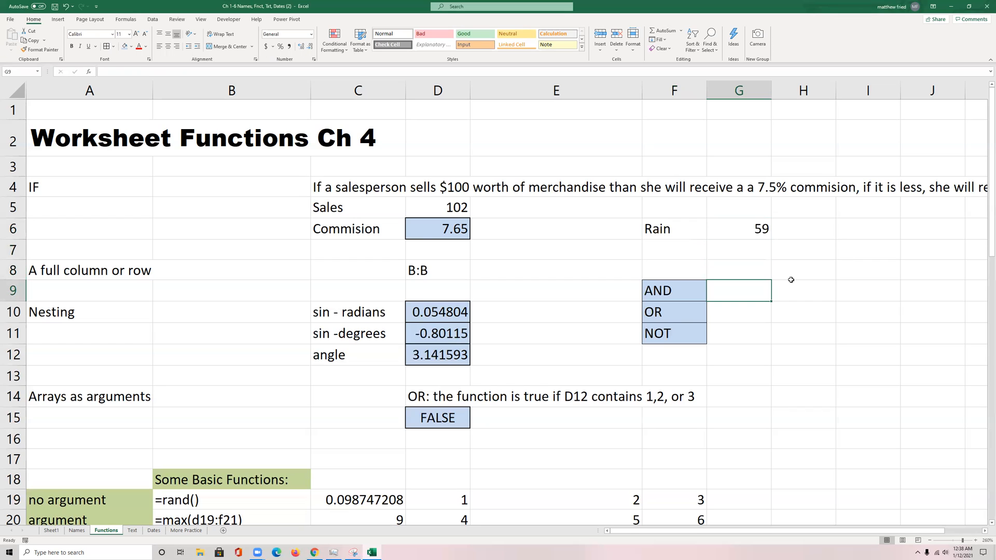
type("=if(")
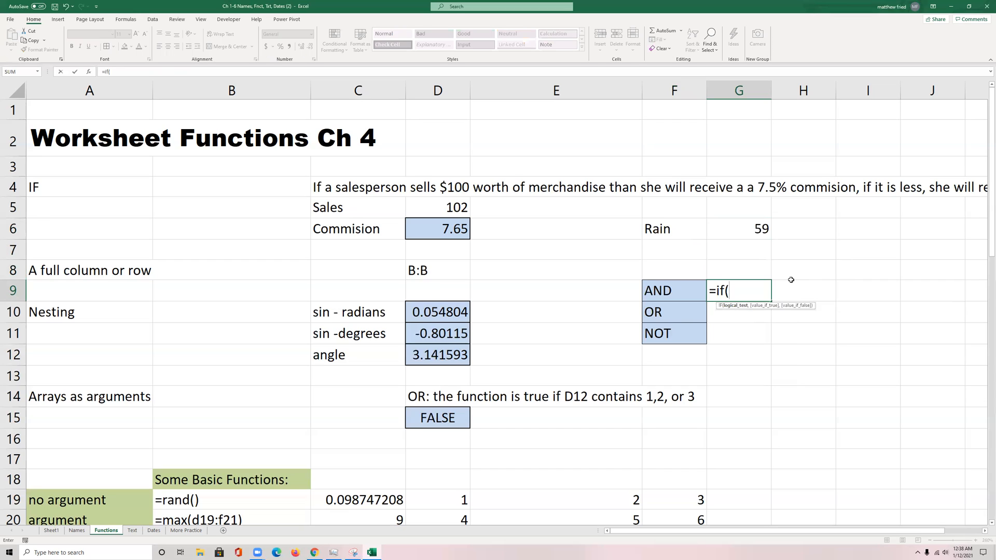
left_click(684, 231)
type("\"Ra")
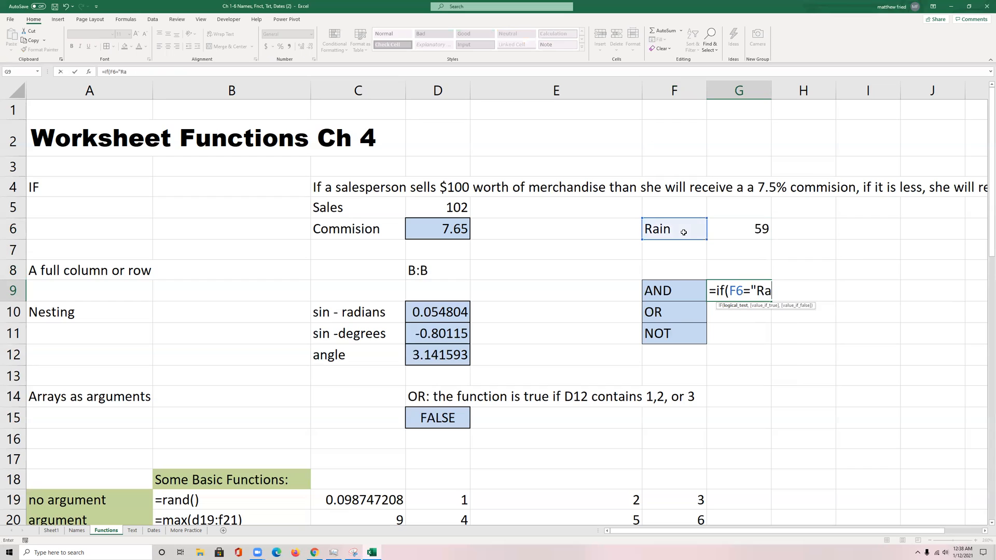
type("in\",")
Step: Wrap the G9 test in an AND function and add G6>50 as its second condition
left_click(729, 290)
type("/a")
key("BackSpace")
key("BackSpace")
type("AND(")
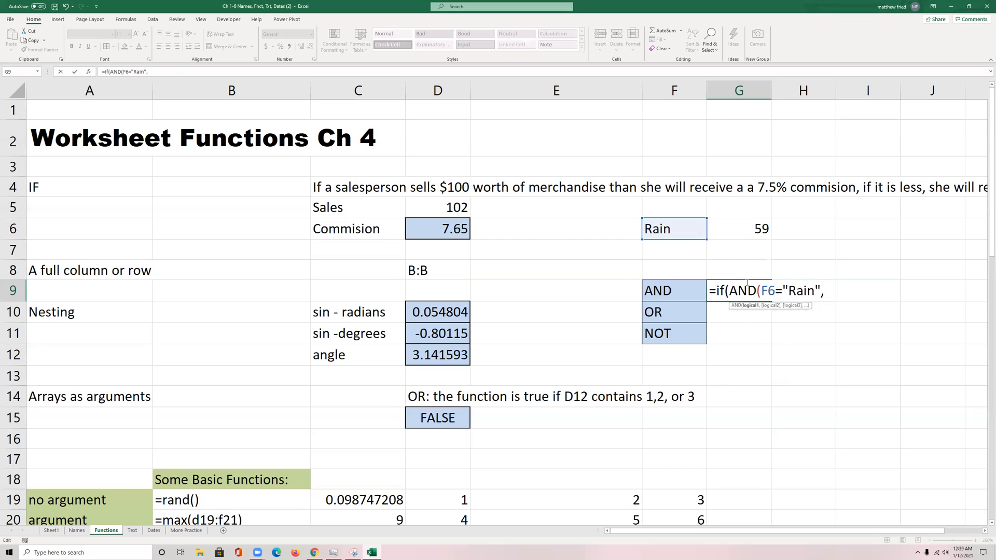
key("End")
left_click(741, 232)
type(">50")
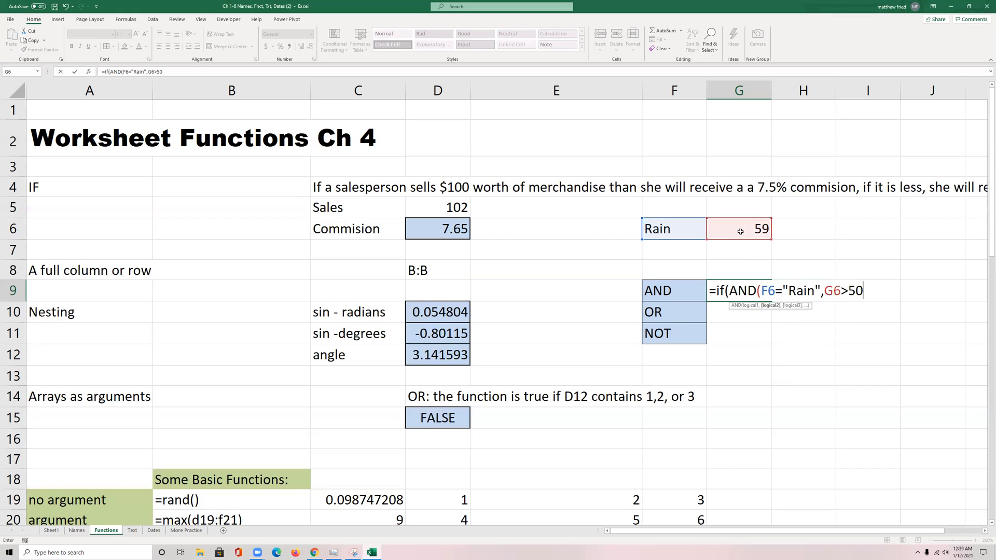
type("),")
Step: Add "Icecream" as the value if true in the G9 formula
type("\"")
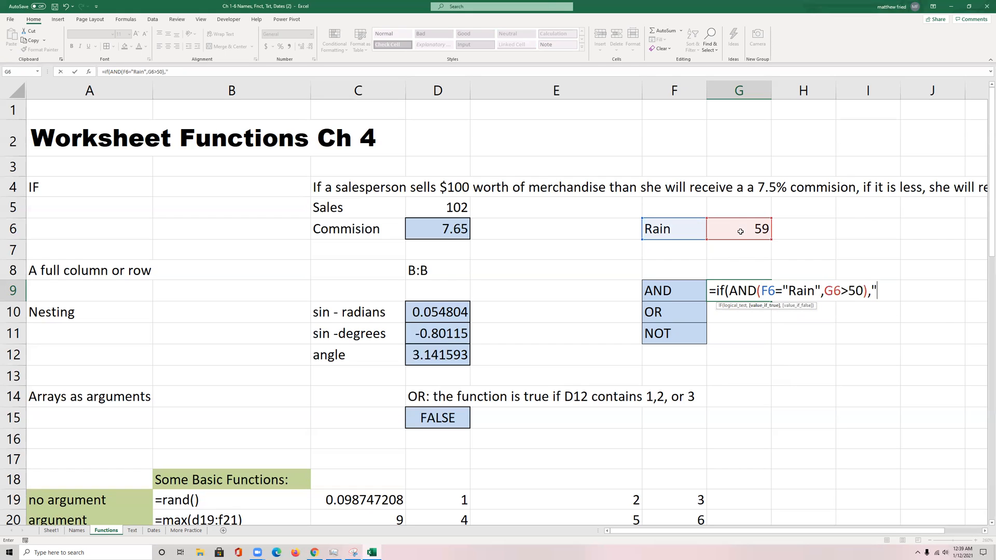
type("Icecream\")")
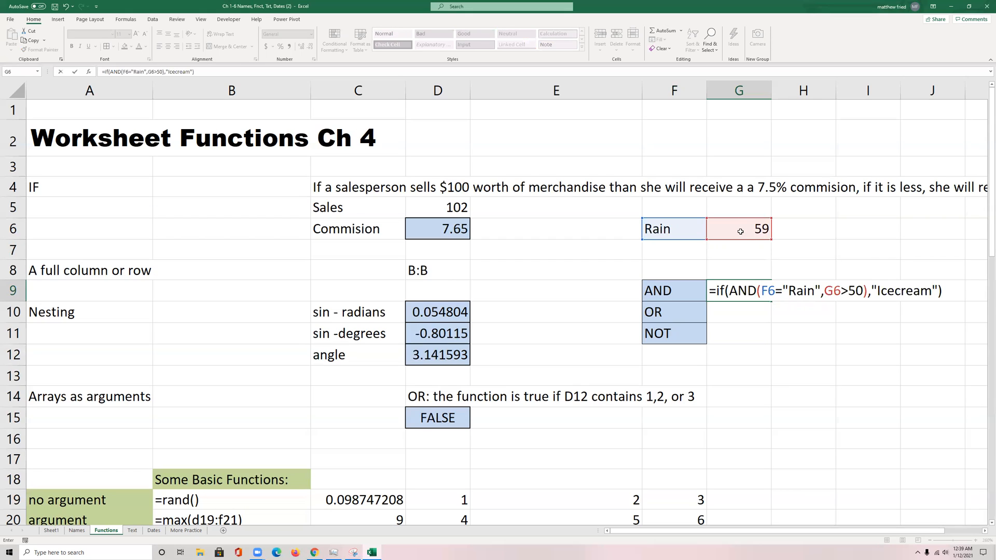
key("BackSpace")
type(",\"\"")
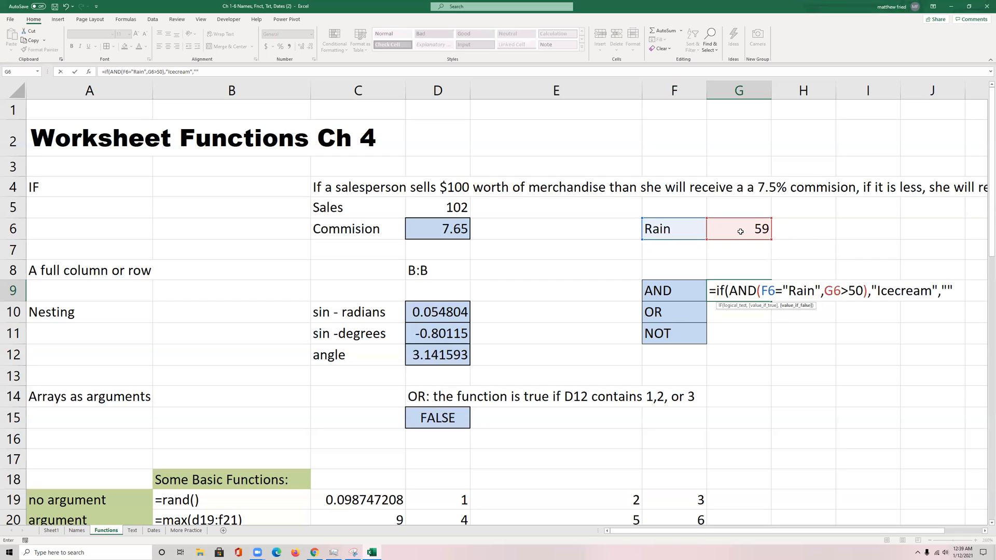
type(")")
key("BackSpace")
key("BackSpace")
key("BackSpace")
type("F")
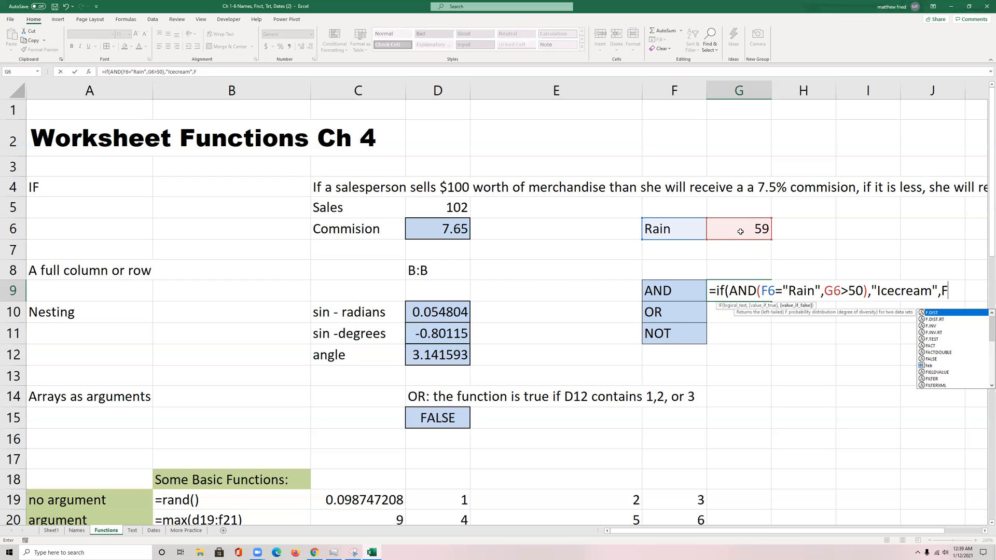
type("ALSE)")
key("BackSpace")
key("BackSpace")
key("BackSpace")
key("BackSpace")
key("BackSpace")
key("BackSpace")
key("BackSpace")
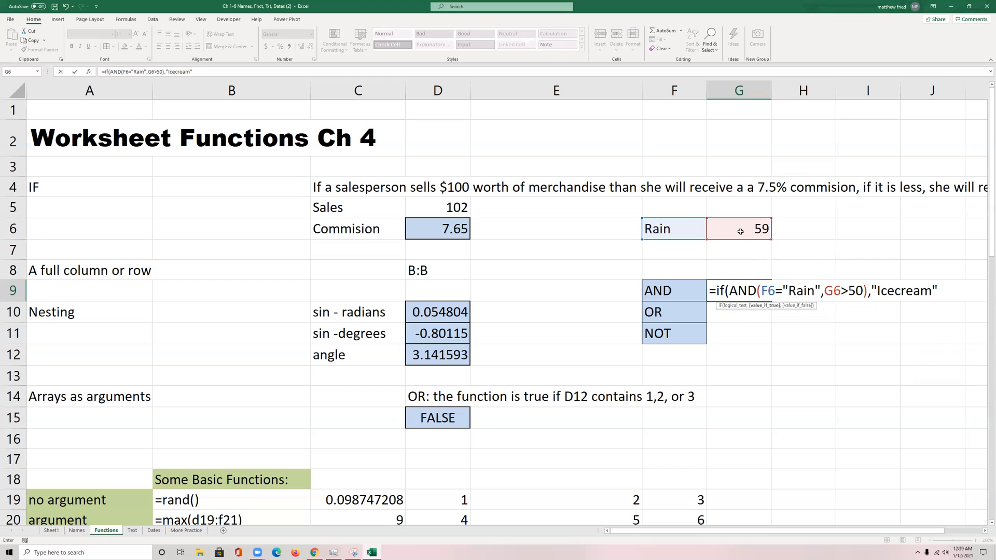
type(")")
Step: Enter the G9 formula without a value-if-false argument, and set G6 to 45 to test it
key("Return")
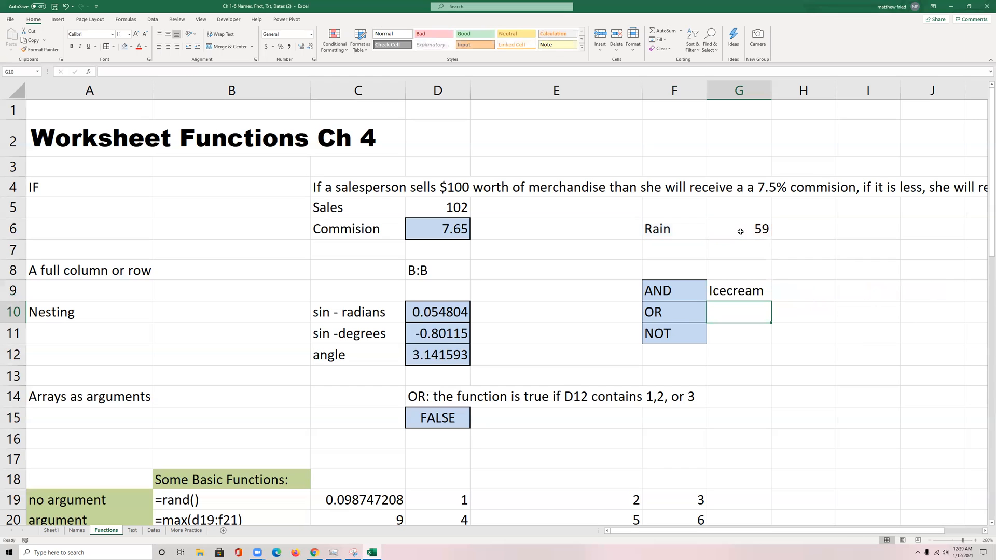
left_click(715, 228)
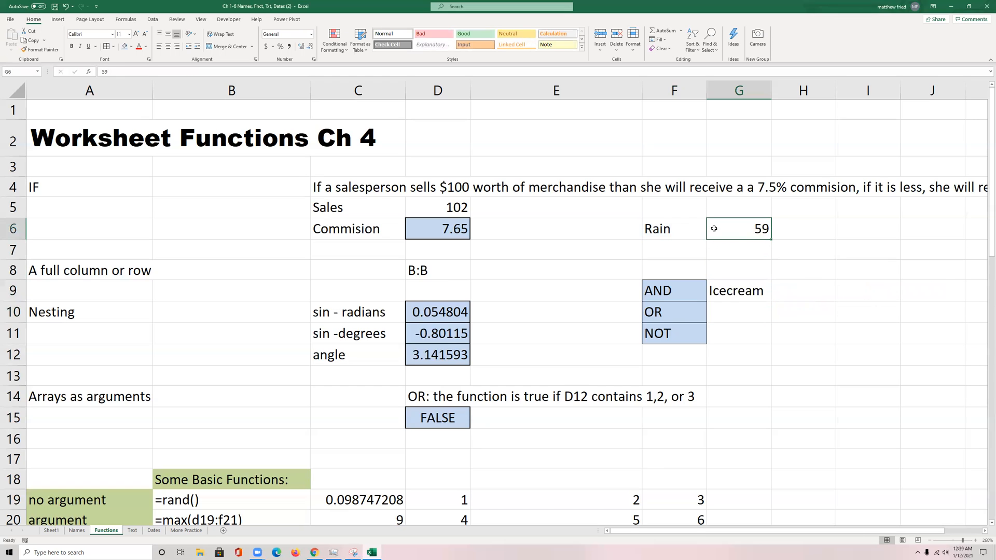
type("45")
key("ctrl+Return")
double_click(721, 291)
left_click(942, 291)
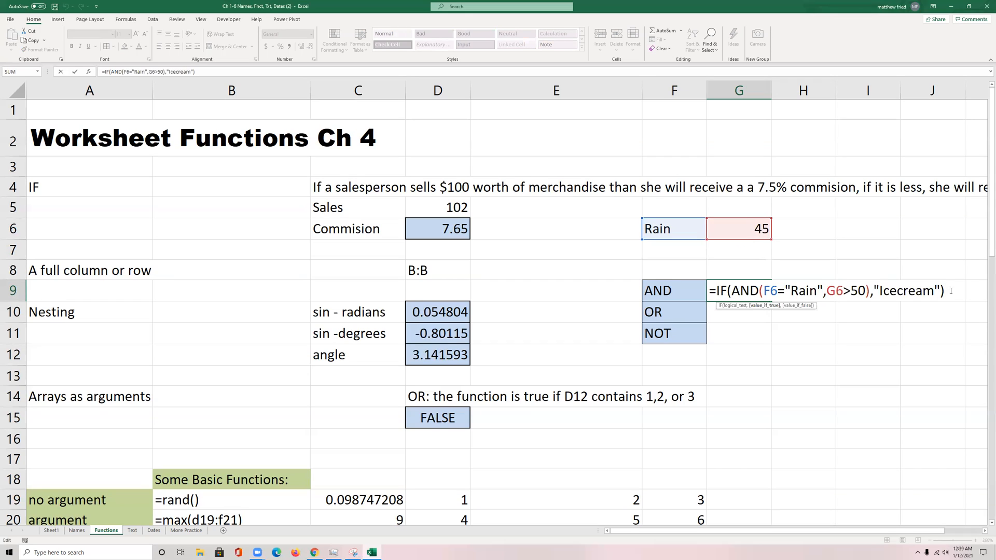
key("ctrl+Return")
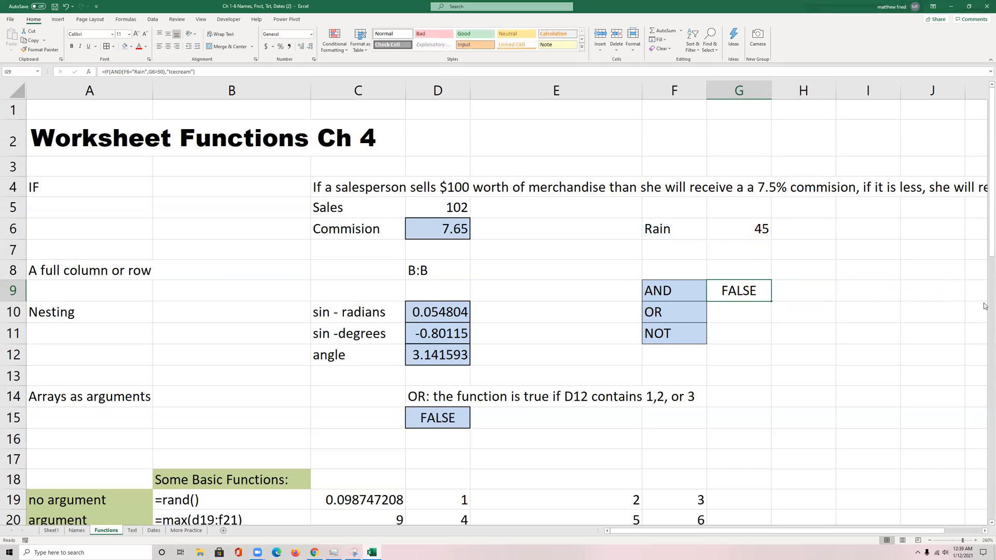
Step: Begin an IF formula in G10 with an OR test of F6="Rain" and G6>50
left_click(730, 311)
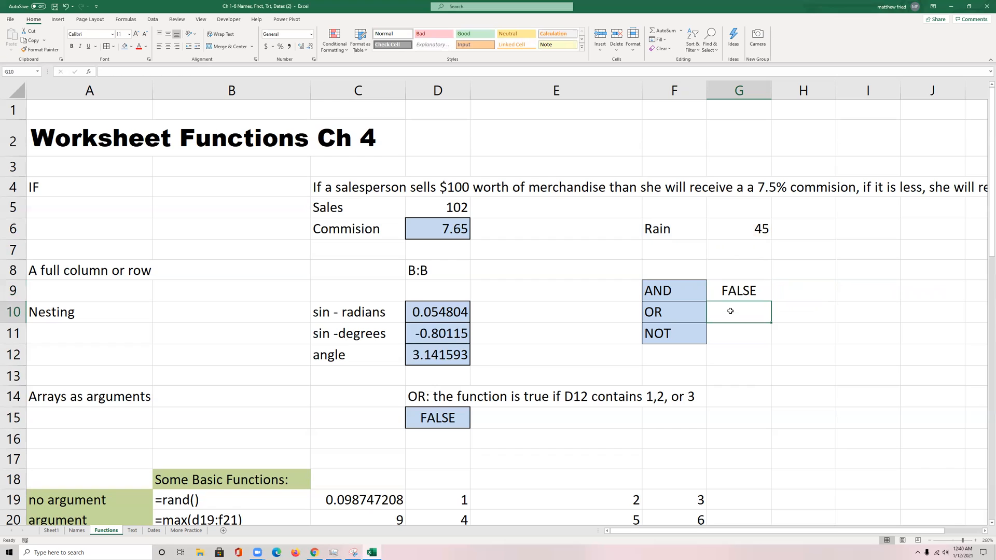
type("=")
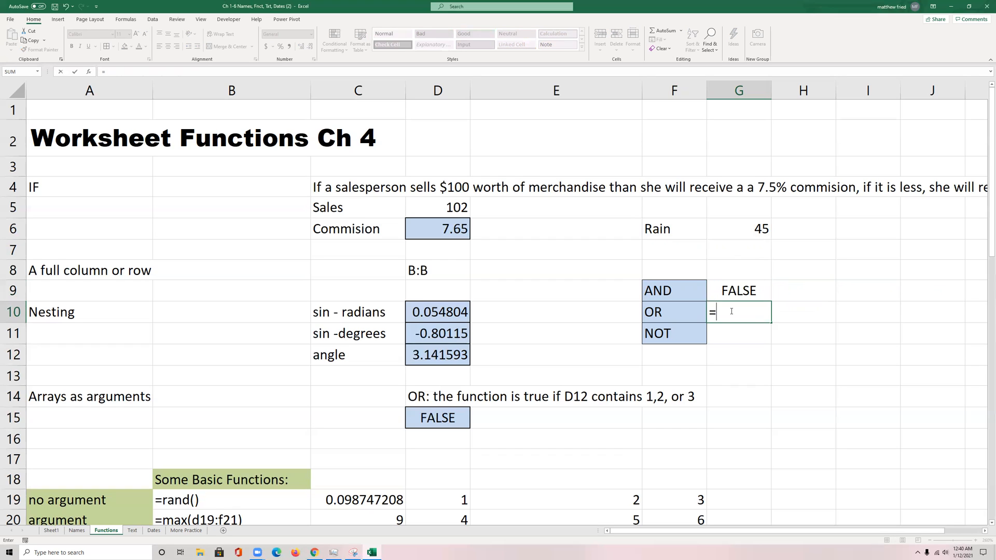
type("if(")
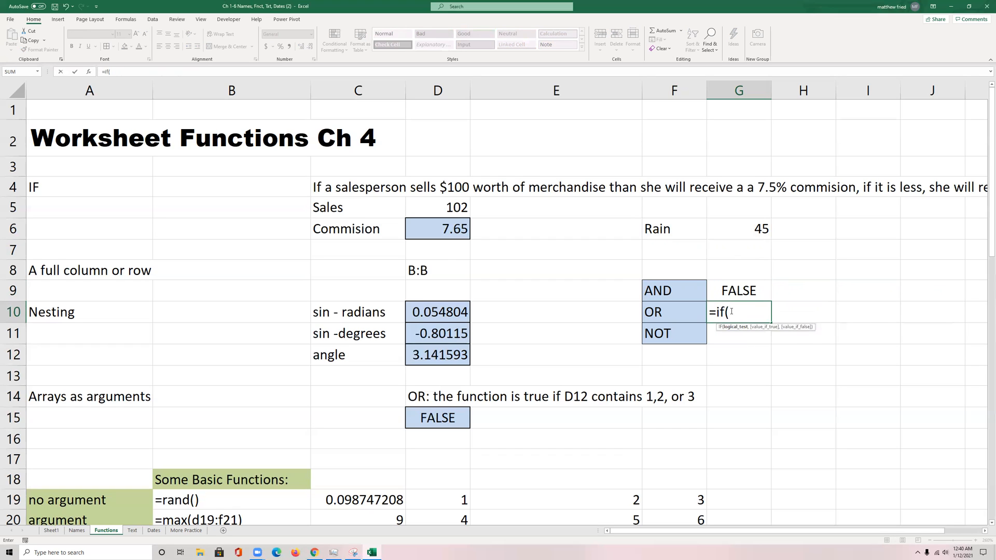
type("OR(")
left_click(684, 230)
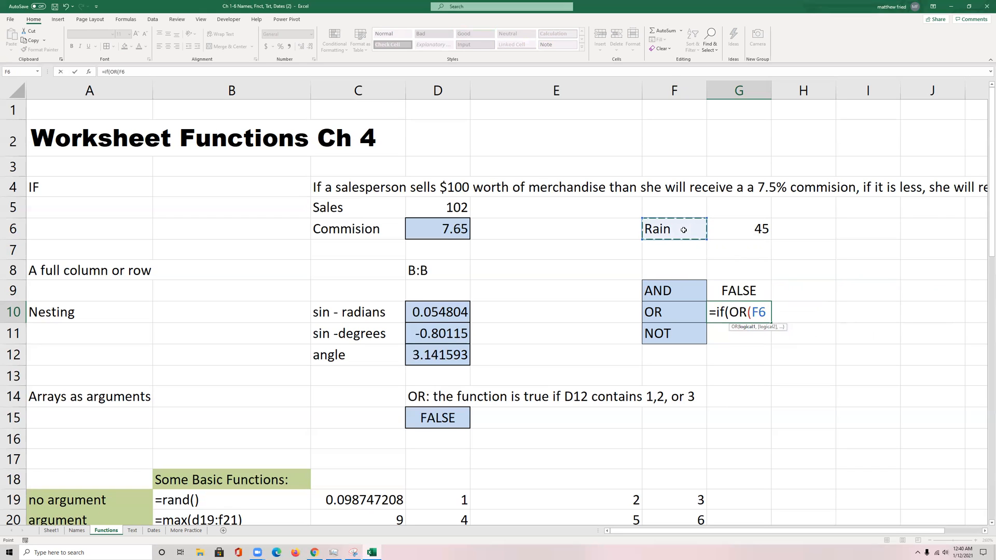
type("=\"Rain\",")
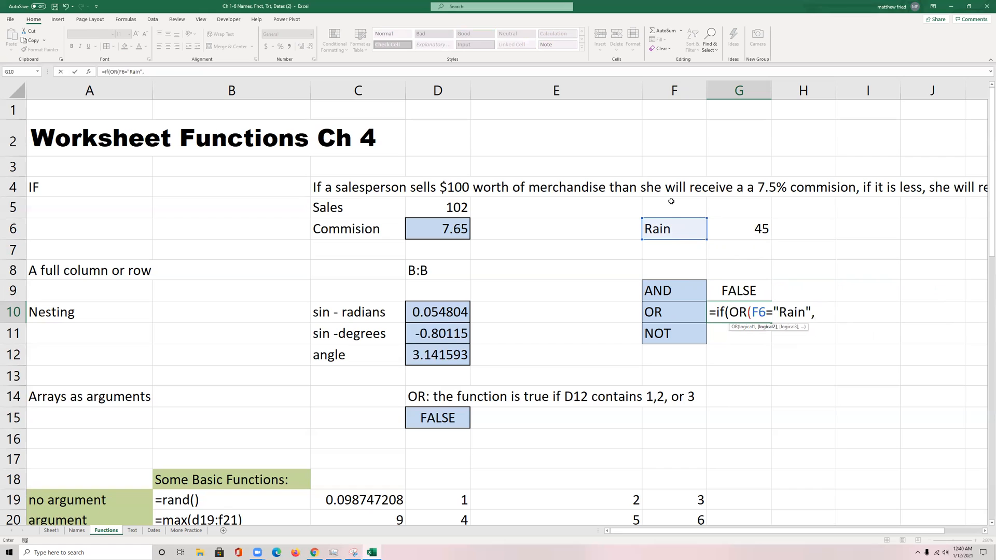
left_click(730, 229)
type(">50")
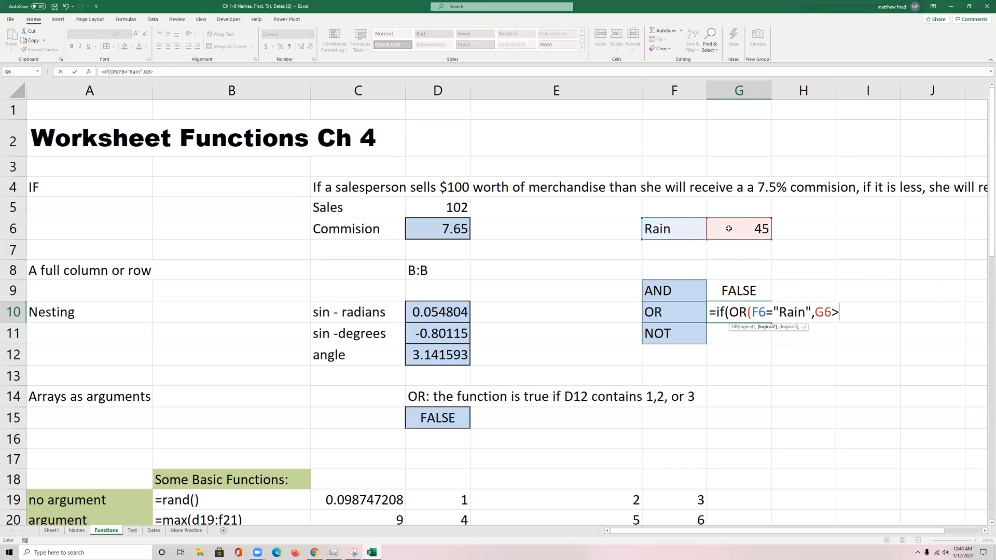
type("),")
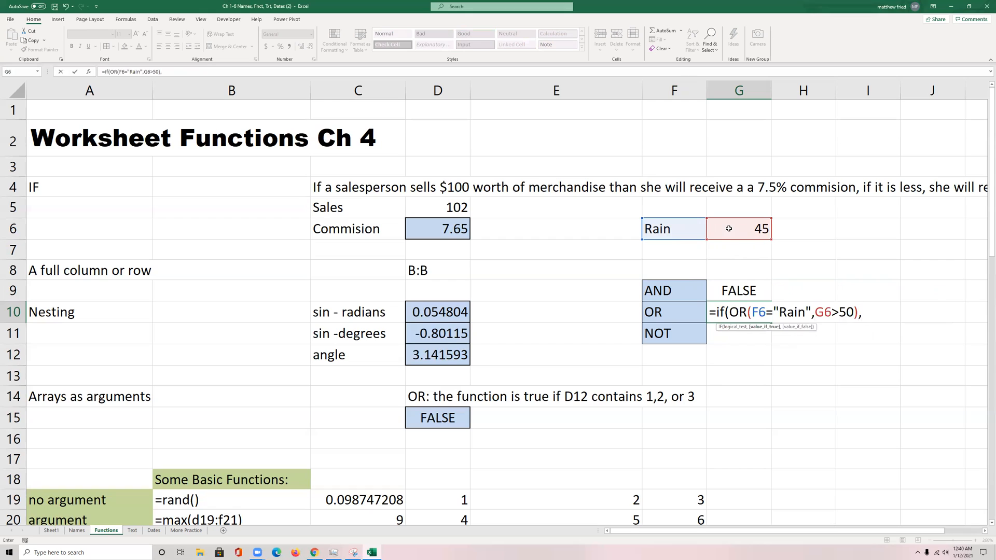
type("\"Icecream\"")
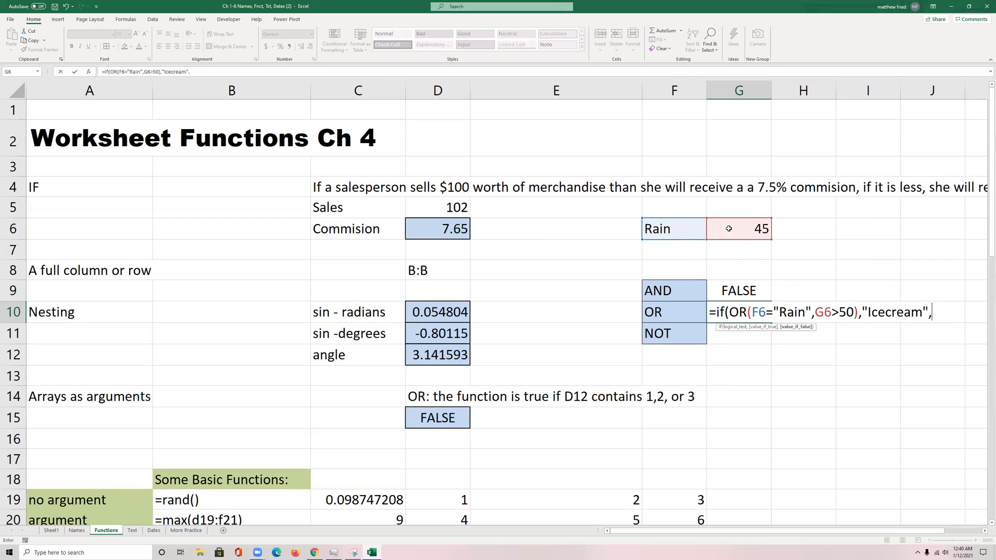
type(")")
Step: Complete the G10 OR formula with "Icecream" as the value if true and check its arguments
key("Return")
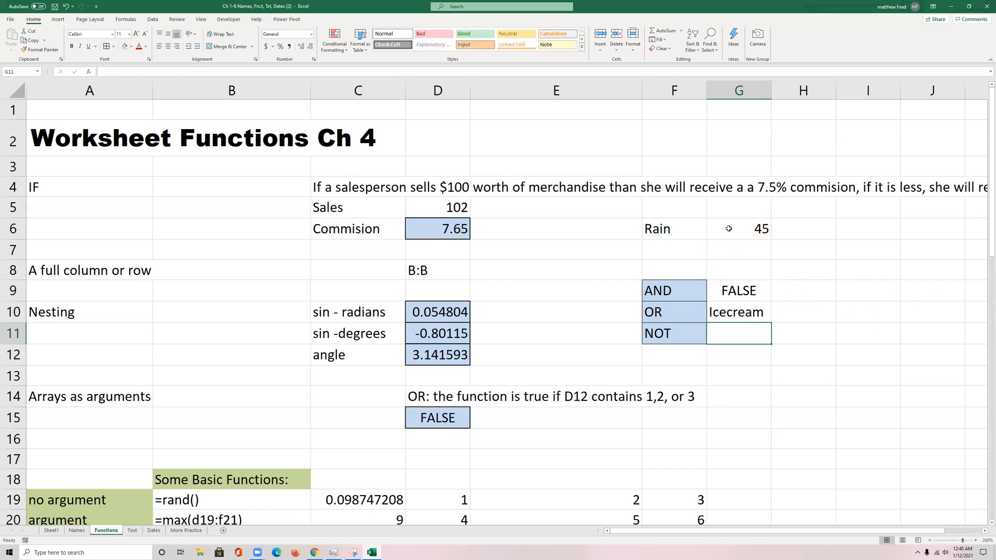
double_click(726, 306)
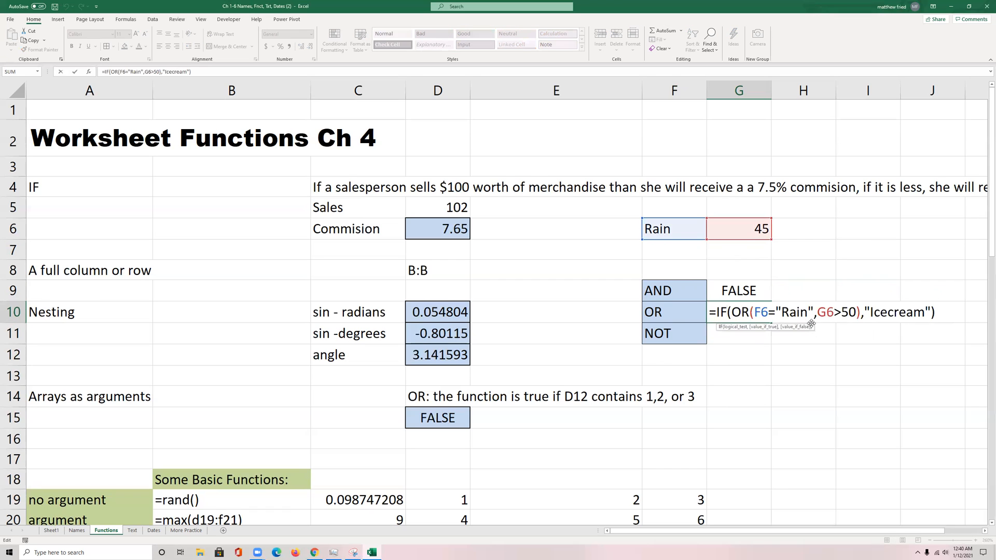
key("Escape")
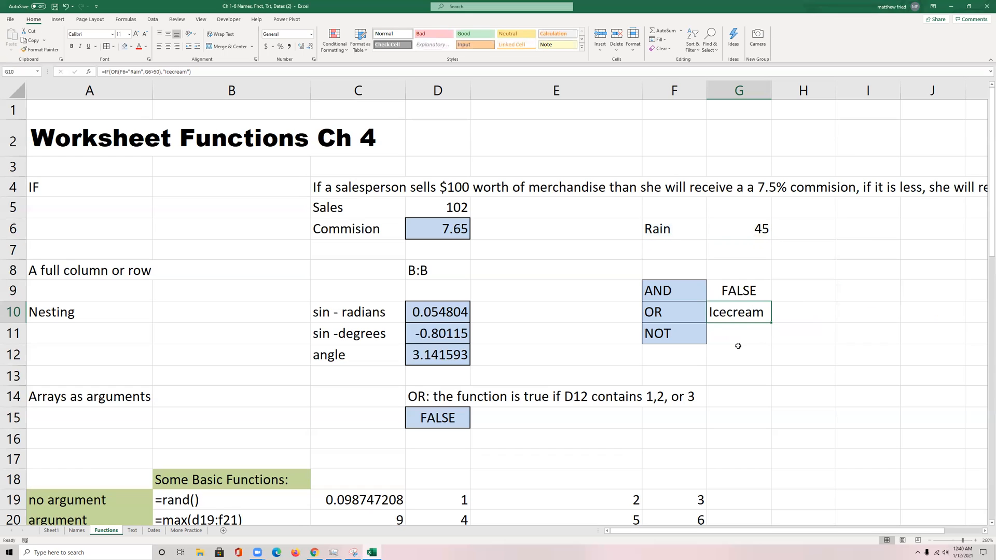
Step: Enter the notes "nested ifs" in I7 and "logical operators" in I8
left_click_drag(654, 288, 731, 335)
left_click(855, 251)
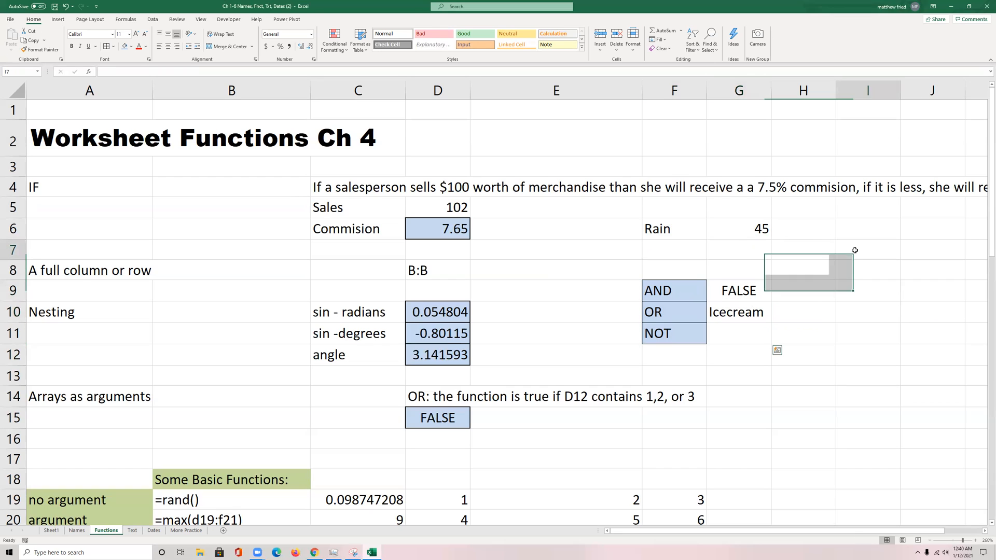
type("nested ")
type("ifs")
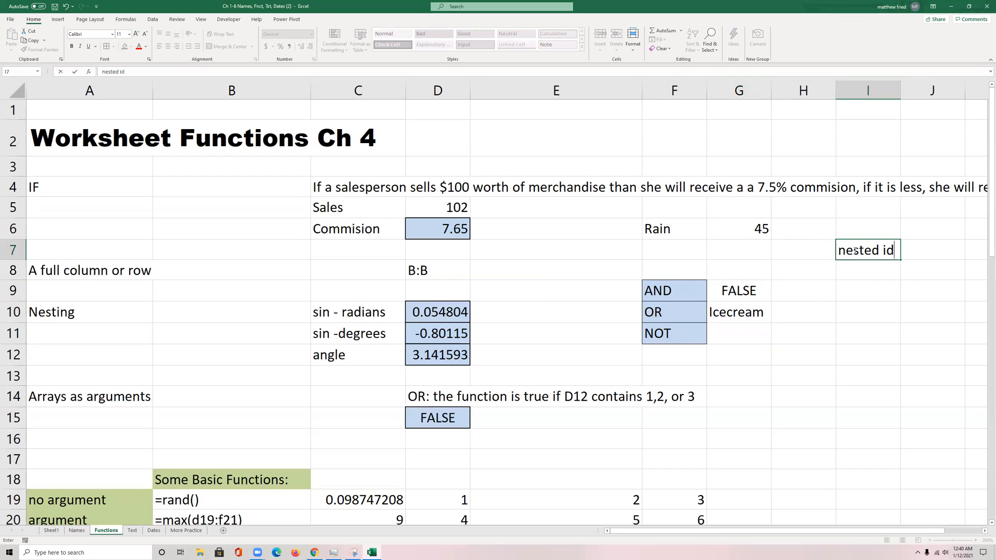
key("Return")
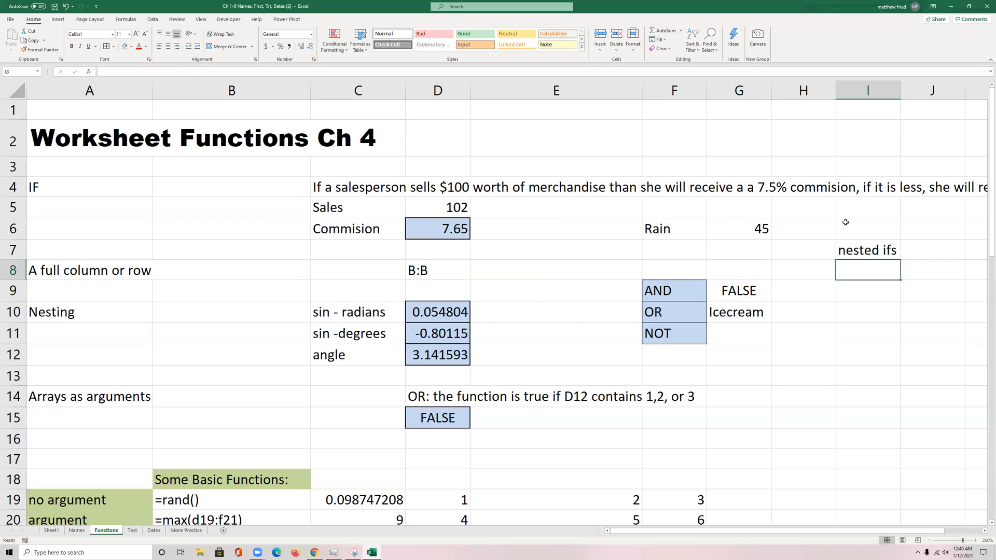
type("logical ")
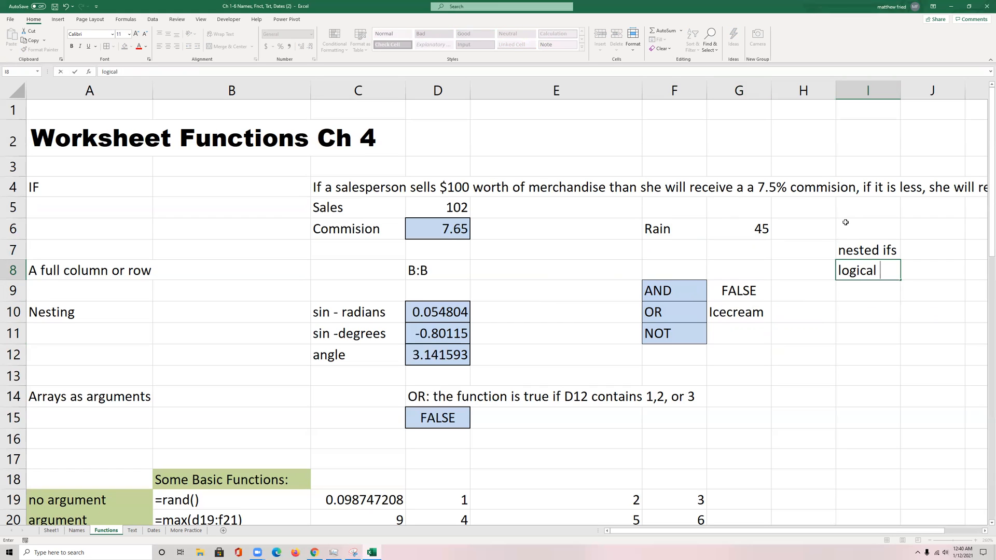
type("operators")
key("Return")
mouse_move(868, 256)
left_mouse_down()
mouse_move(861, 280)
mouse_move(859, 270)
left_mouse_up()
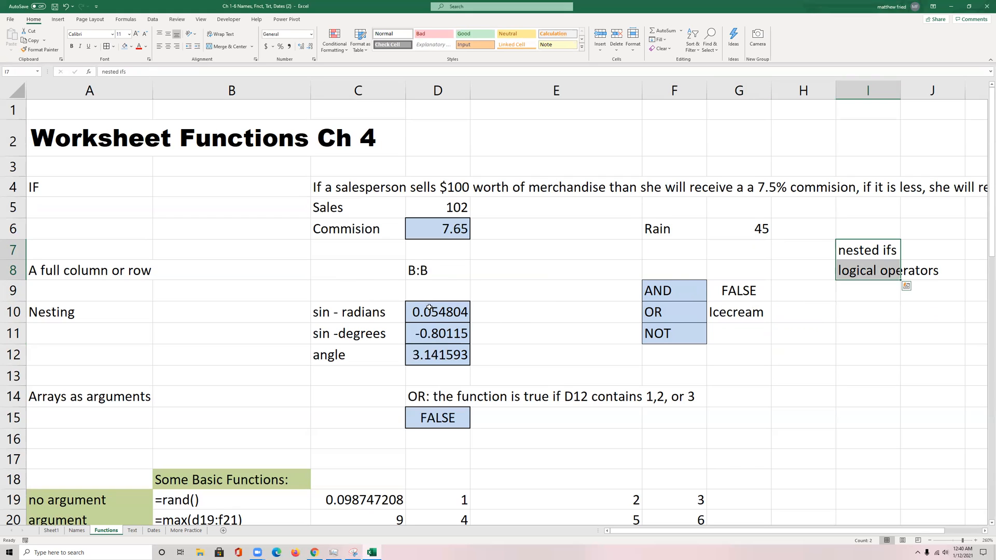
Step: Examine the column reference in D8, the nested sine formulas in D10 and D11, and the angle formula in D12
left_click(431, 271)
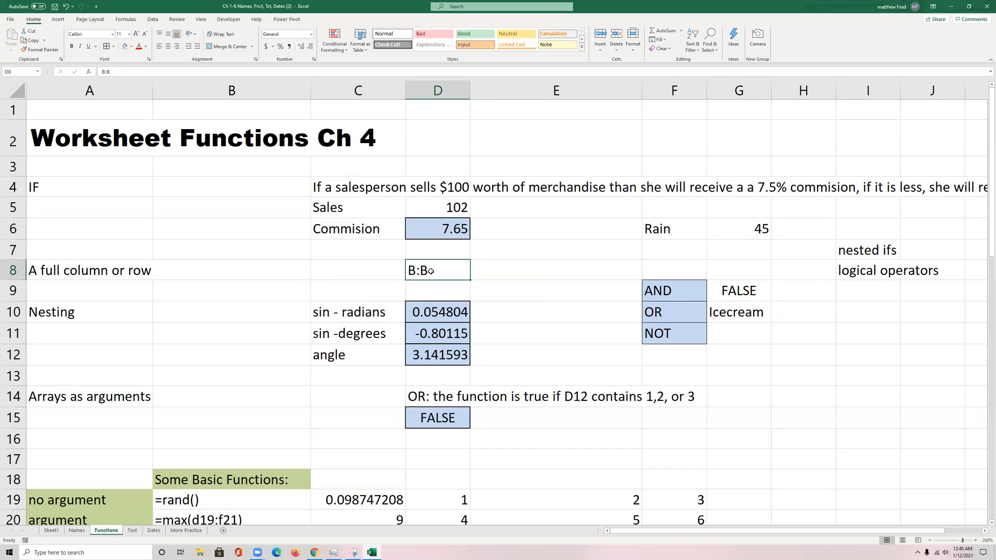
double_click(448, 315)
left_click_drag(441, 312, 528, 312)
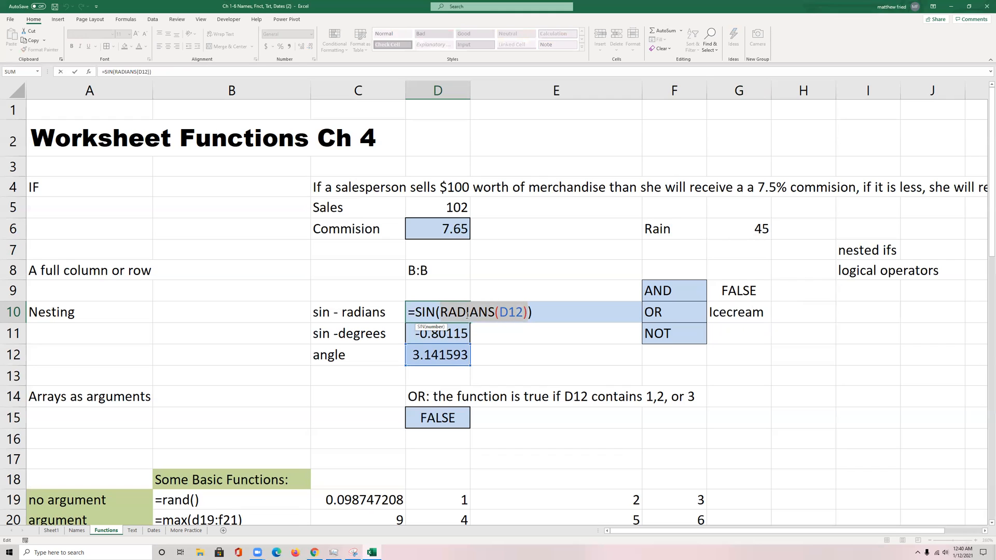
key("Return")
double_click(416, 333)
left_click(500, 334)
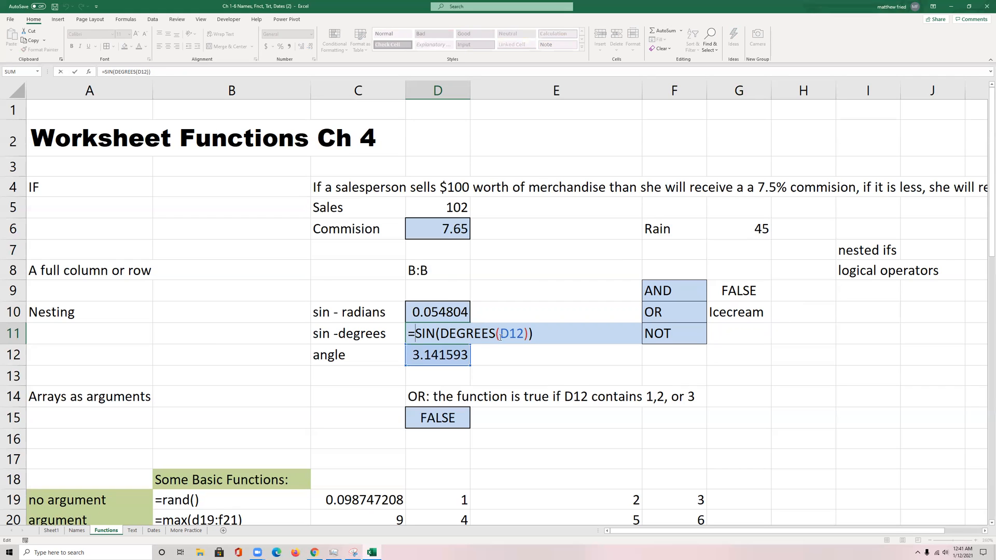
key("Return")
double_click(458, 358)
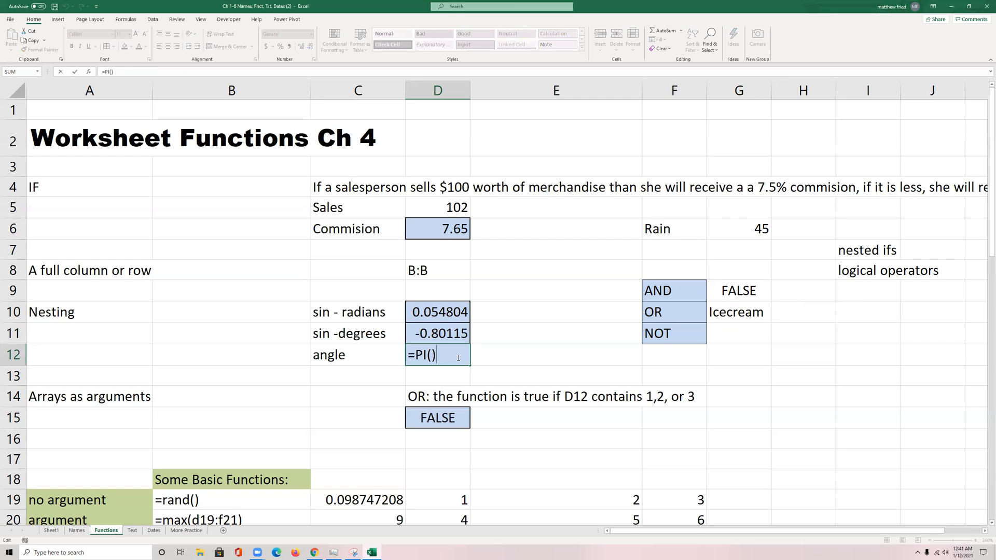
double_click(427, 357)
key("Escape")
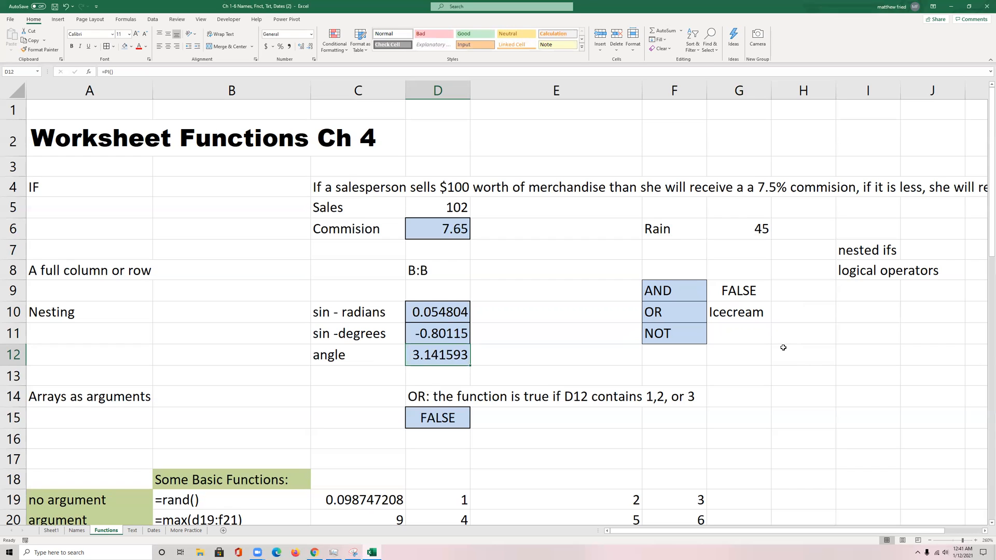
Step: Enter =NOW() in H12 and =TODAY() in H13 as examples of functions without arguments
left_click(797, 364)
type("=now()")
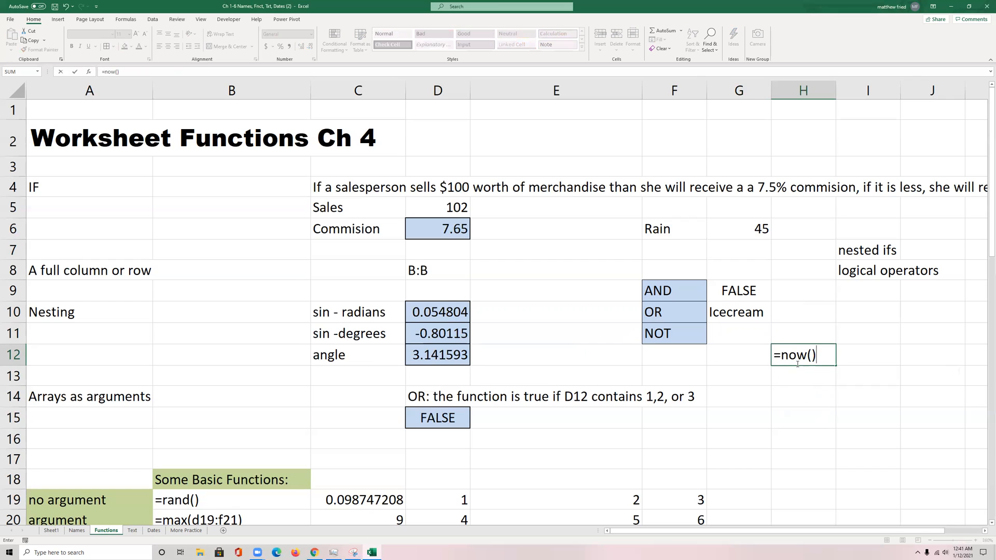
left_click(809, 357)
key("Return")
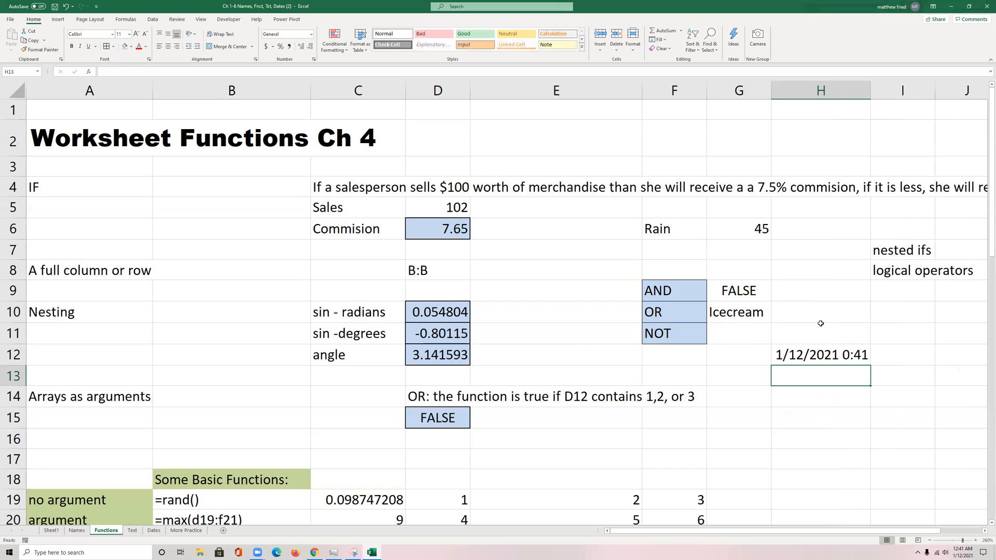
type("=today")
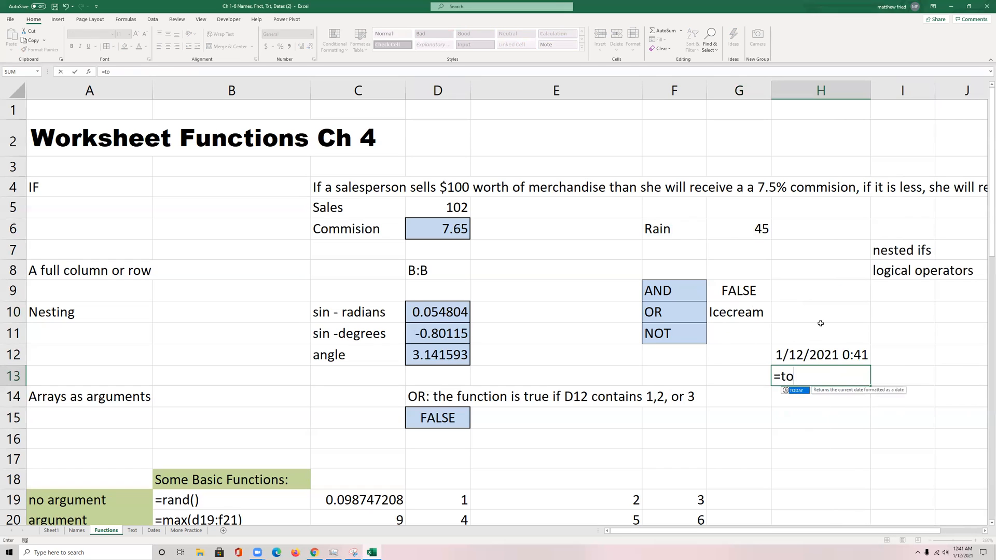
key("BackSpace")
key("BackSpace")
type("day()")
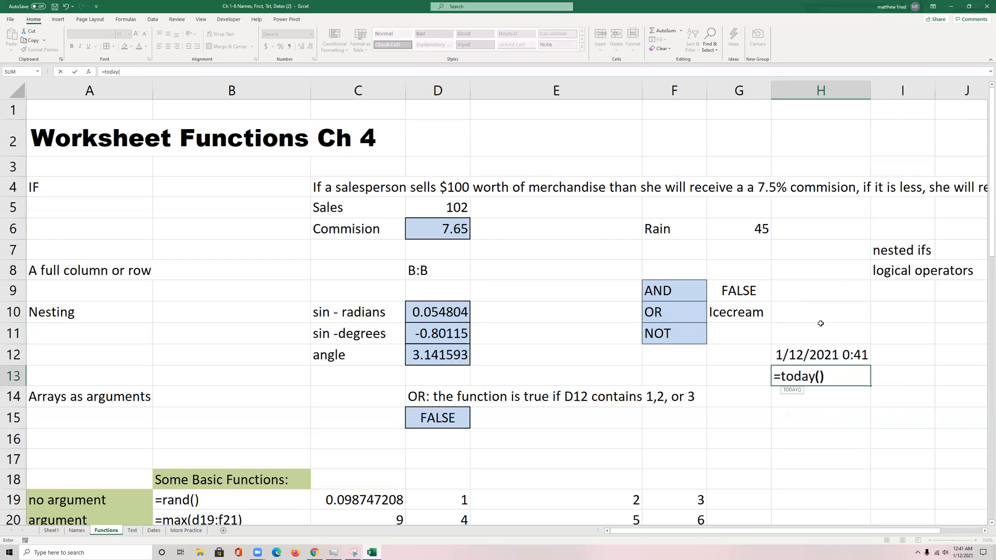
key("Return")
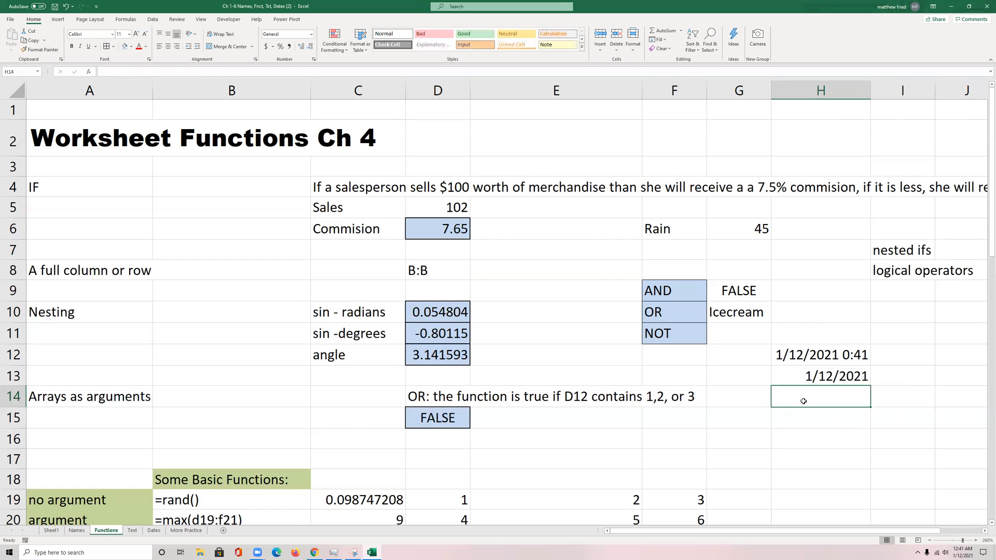
Step: Enter =RAND() in H14, directly below the two date functions
type("=rand()")
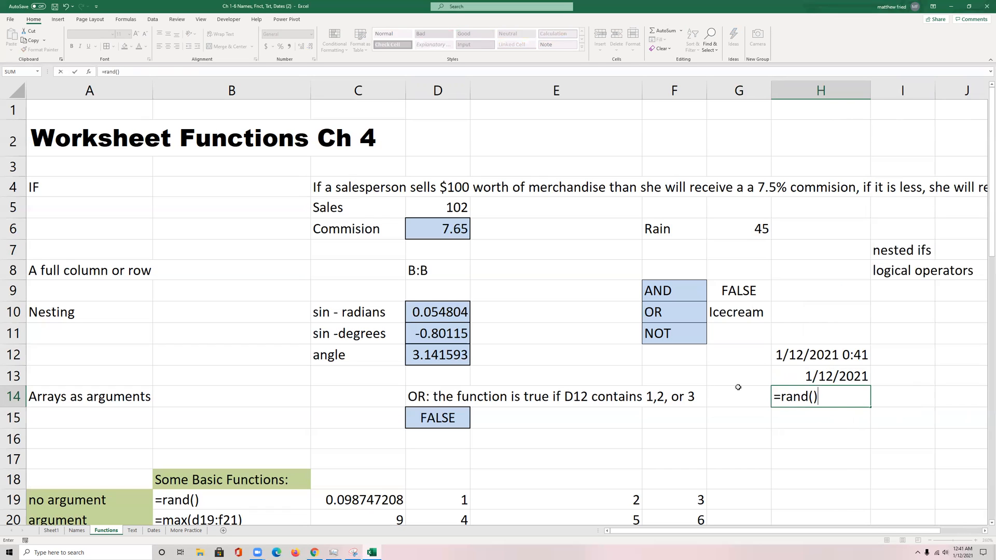
key("Return")
Step: Clear the formulas from H12:H14 and enter the values 1, 2 and 3 down those cells
left_click_drag(788, 354, 803, 385)
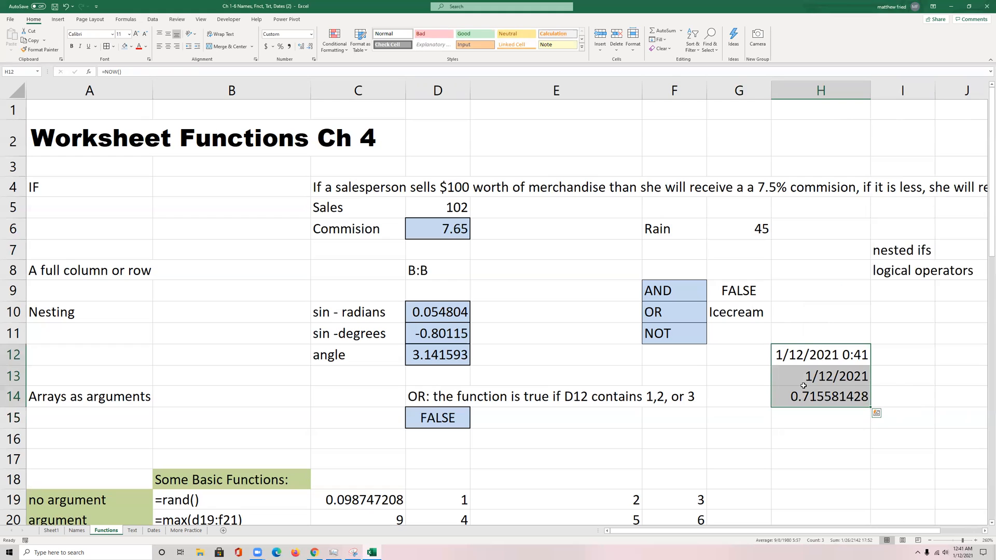
key("Delete")
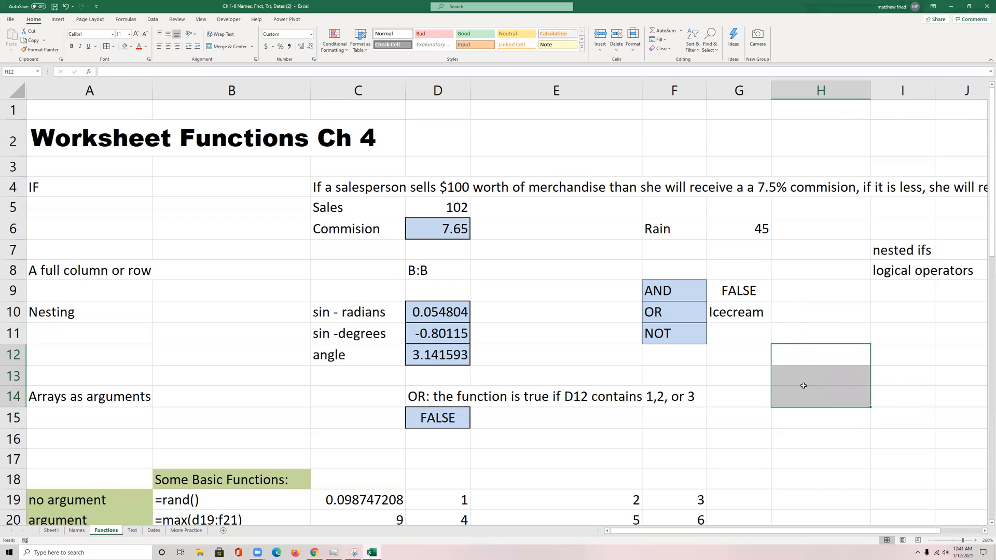
left_click(813, 354)
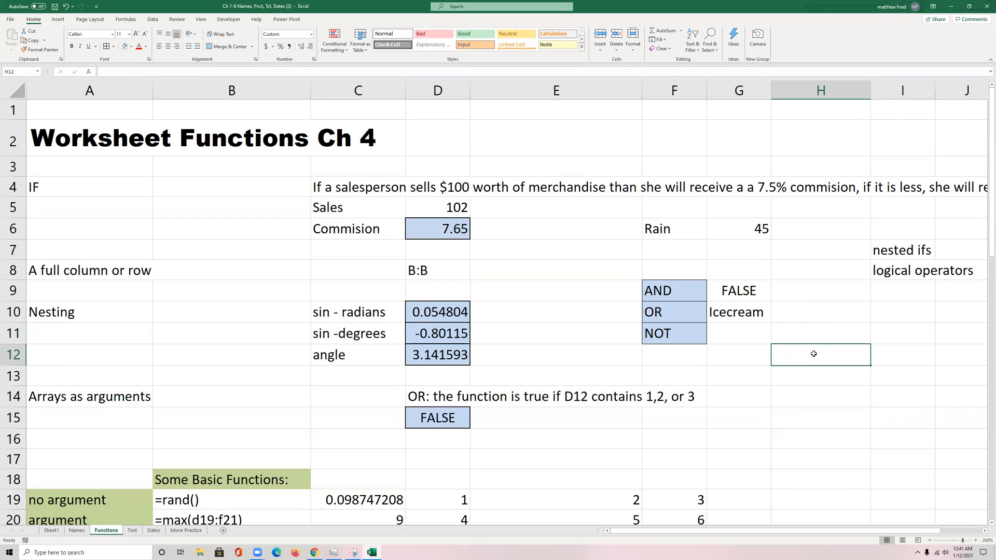
type("1")
key("Return")
type("2")
key("Return")
type("3")
key("Up")
key("Up")
key("Up")
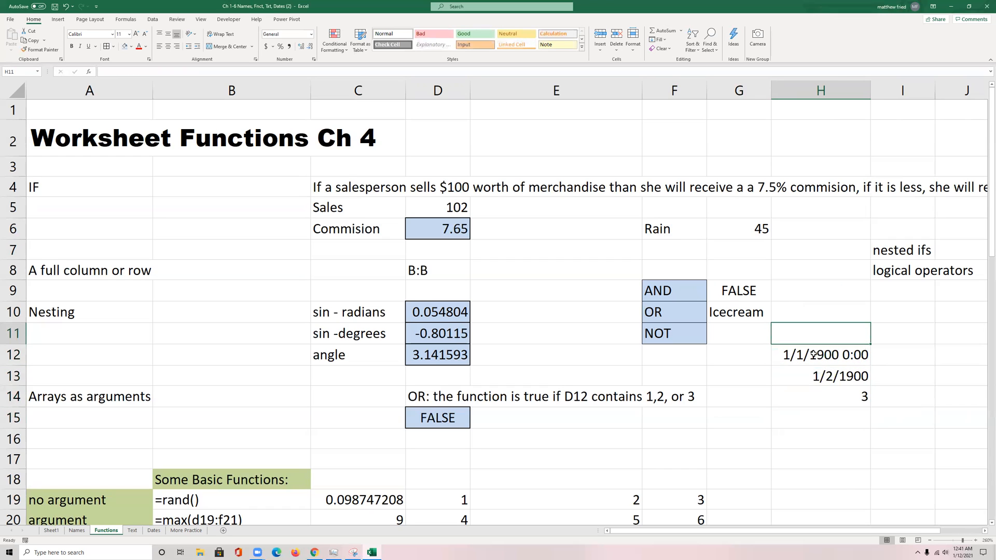
Step: Format H12:H14 as Number and change the range to the dollar Accounting format
left_click_drag(813, 355, 817, 397)
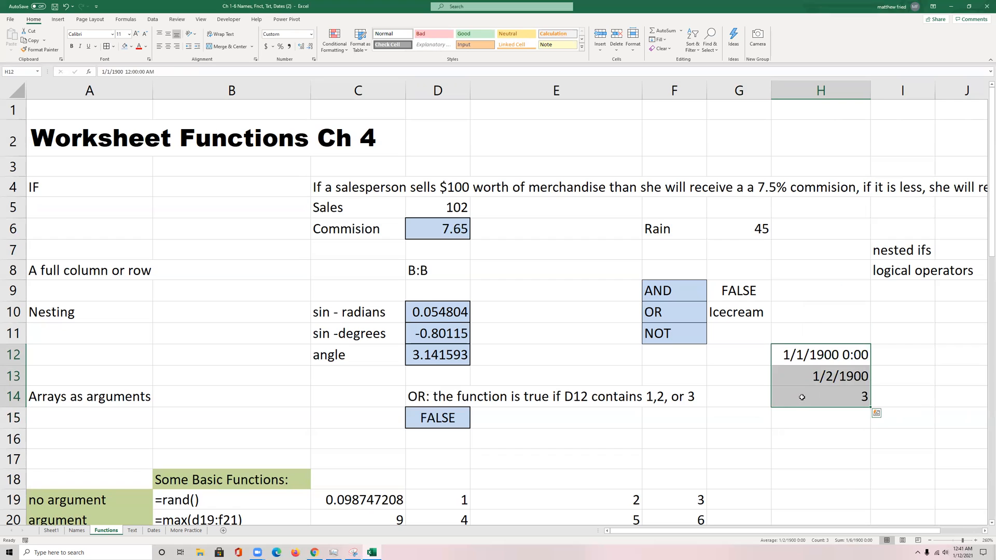
left_click(311, 34)
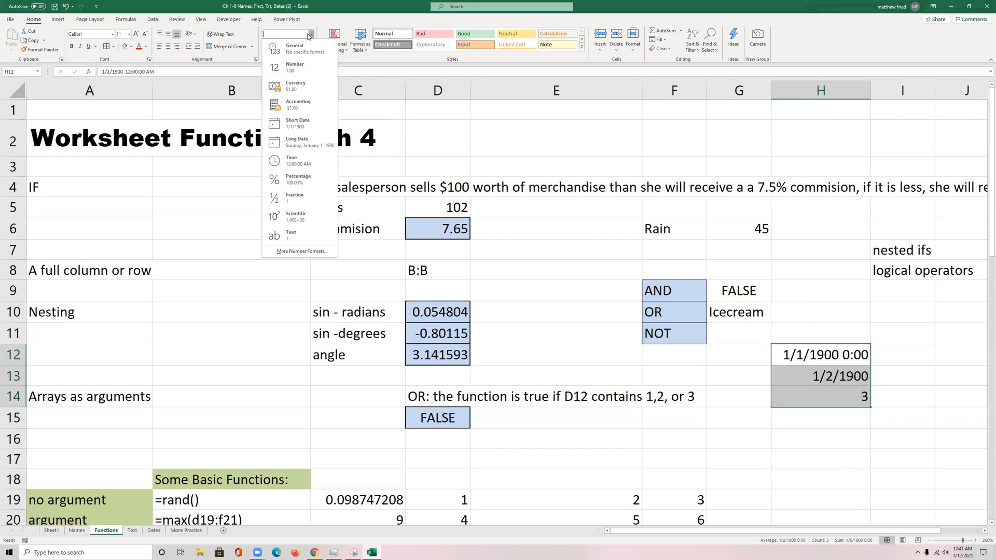
left_click(311, 35)
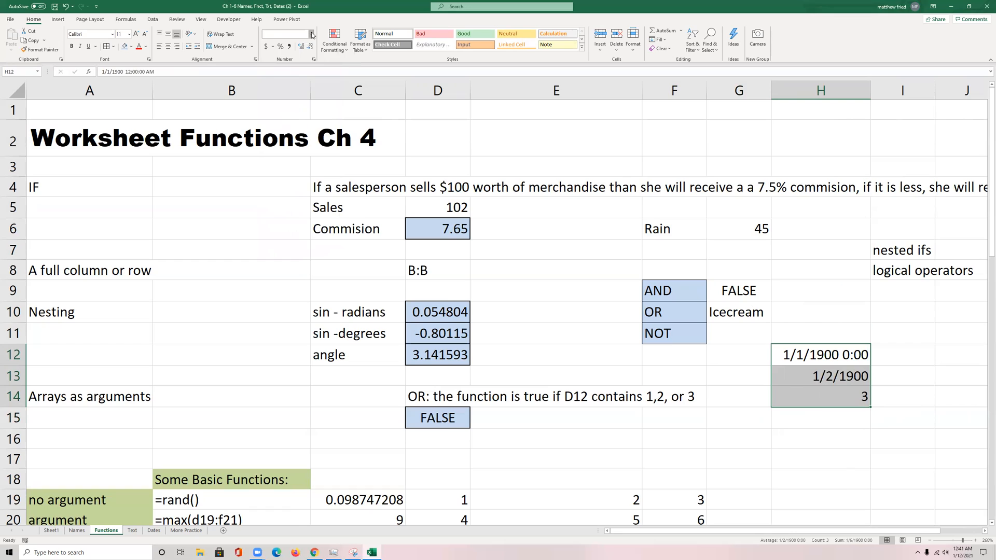
left_click(312, 34)
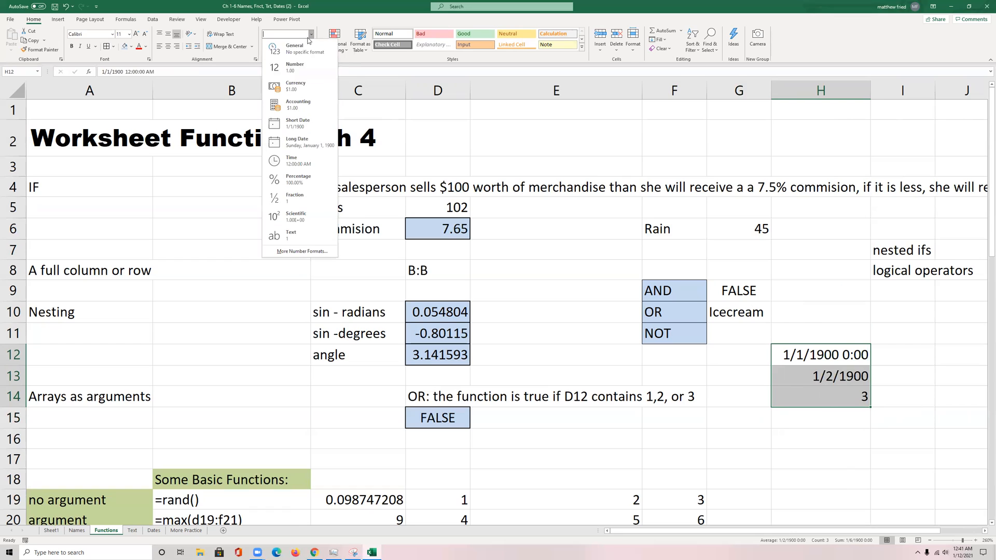
left_click(302, 69)
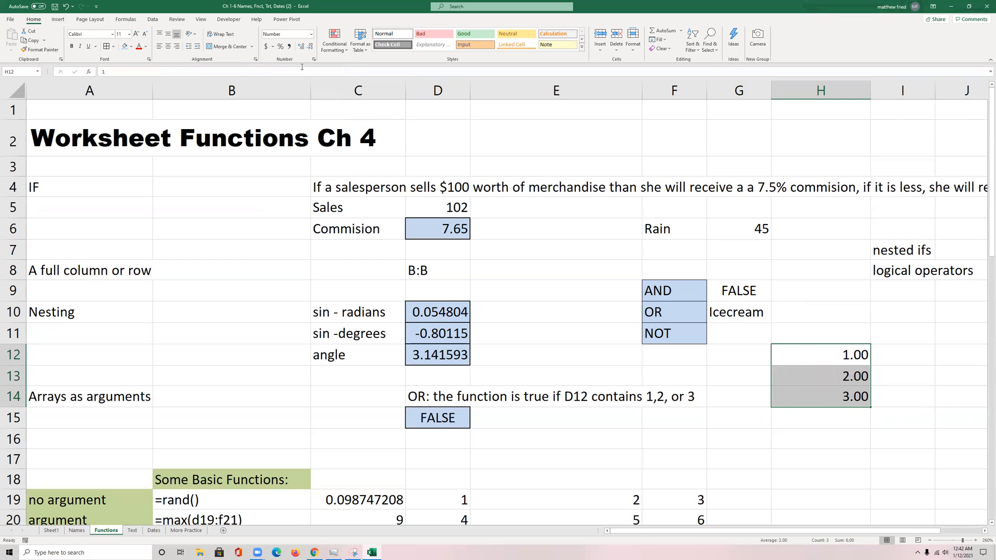
left_click(266, 47)
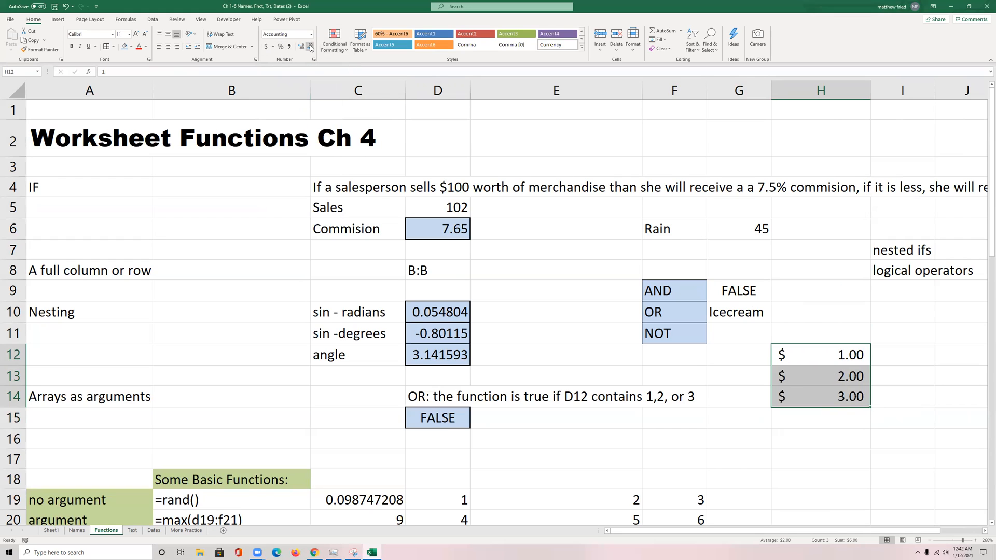
left_click(831, 418)
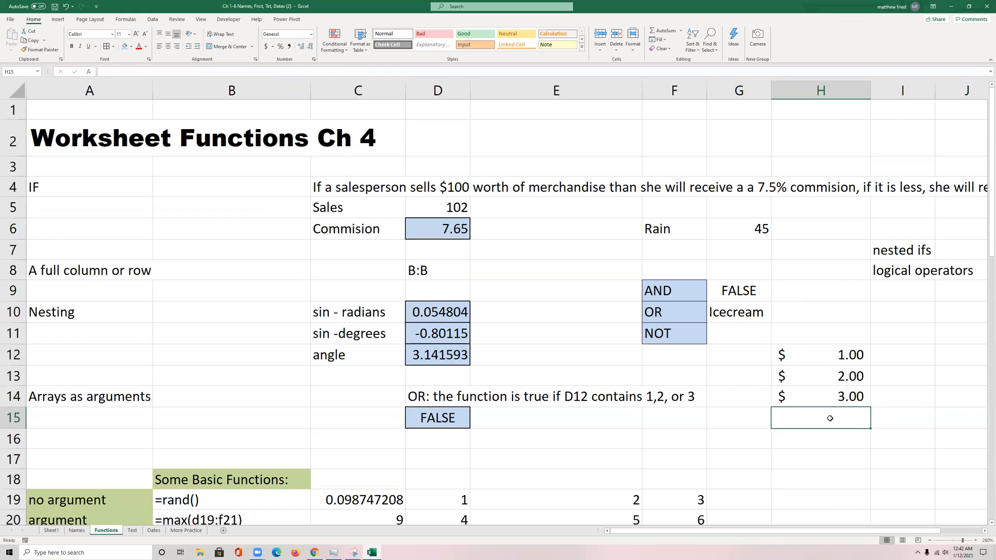
Step: Set H12:H14 to the Number format and reduce it to no decimal places
left_click(804, 363)
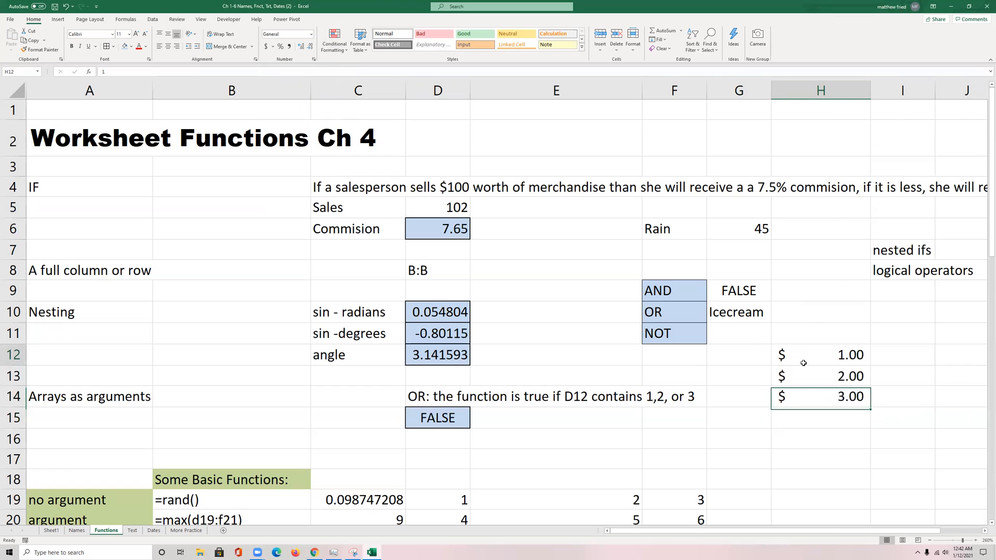
left_click_drag(804, 363, 806, 395)
left_click(312, 35)
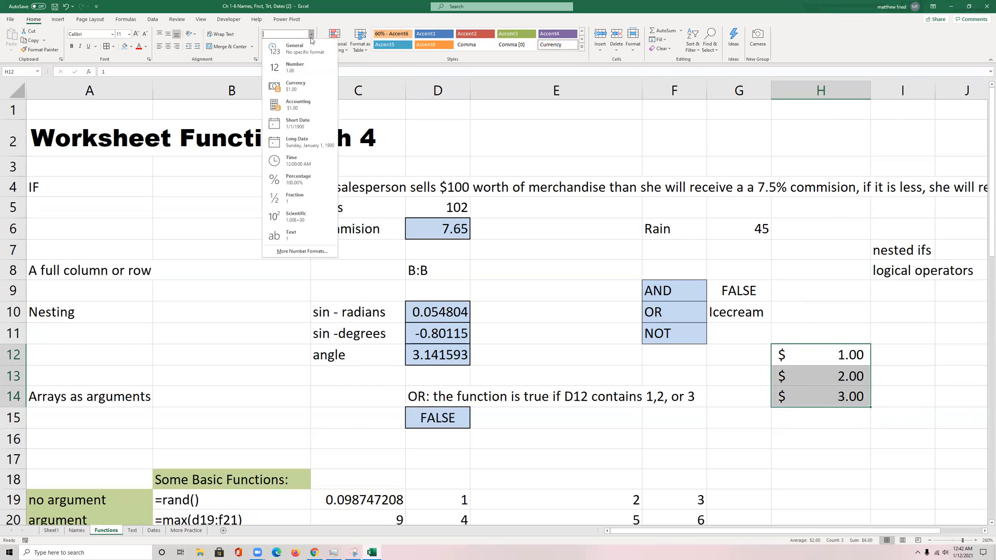
left_click(294, 67)
left_click(311, 47)
left_click(311, 47)
Step: Enter =AVERAGE(H12:H14) in H15 below the three numbers
left_click(827, 424)
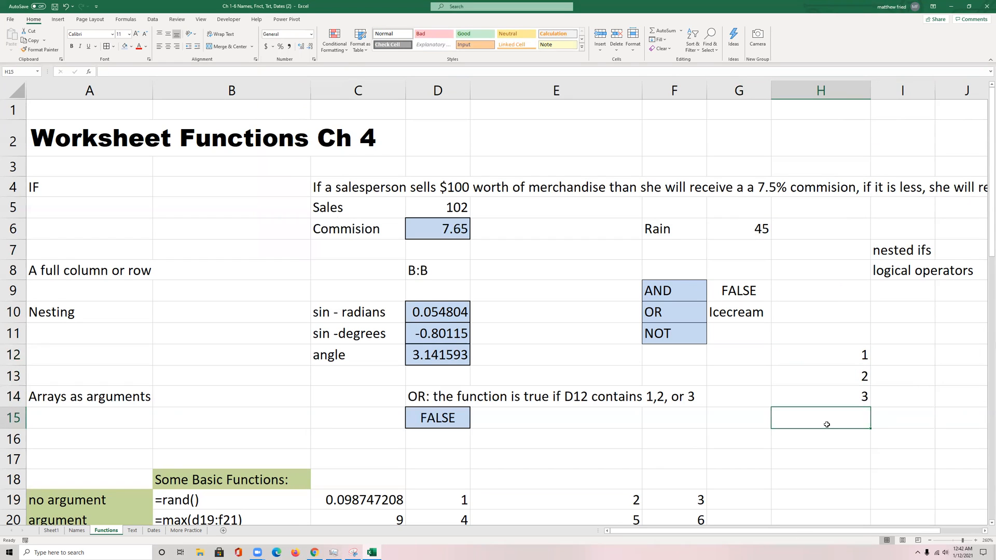
type("=average(")
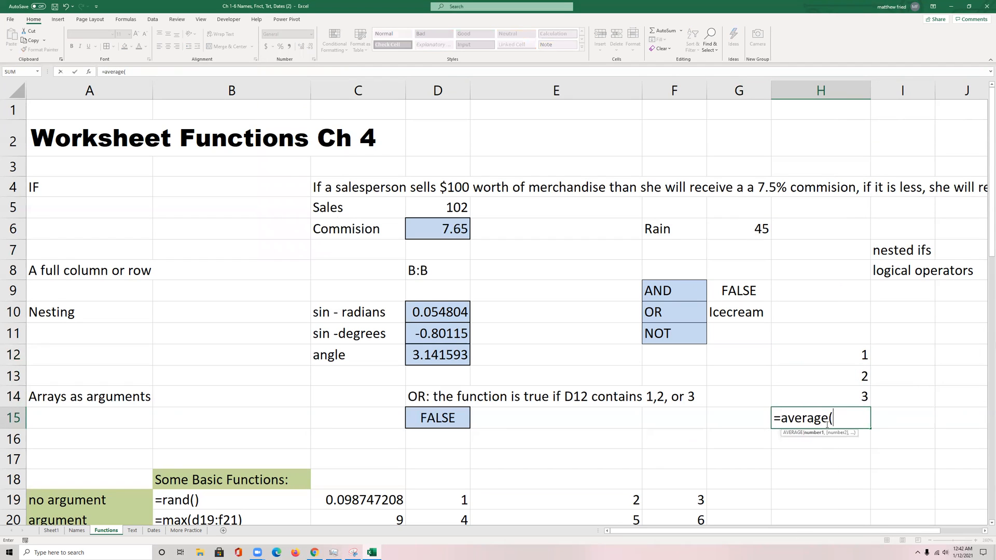
left_click_drag(858, 352, 864, 396)
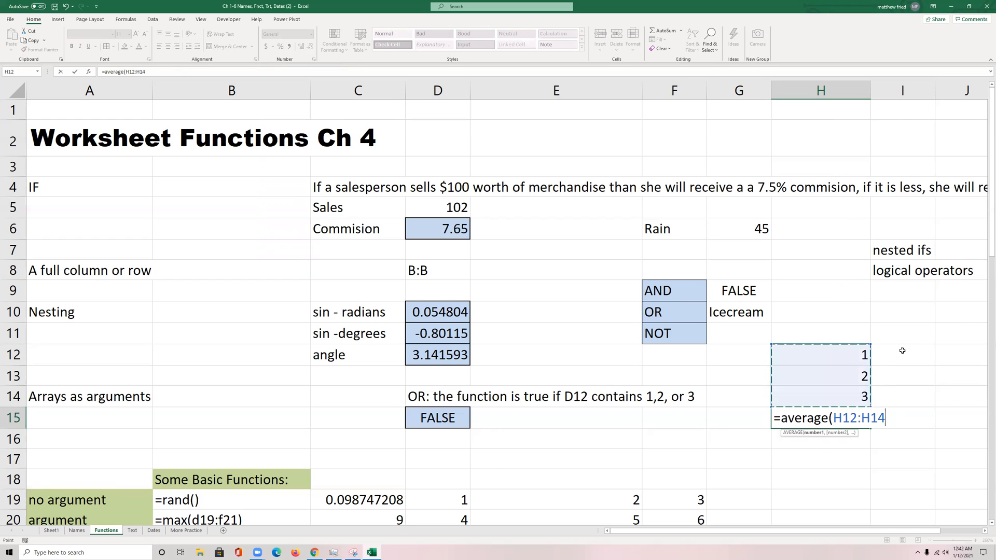
type(")")
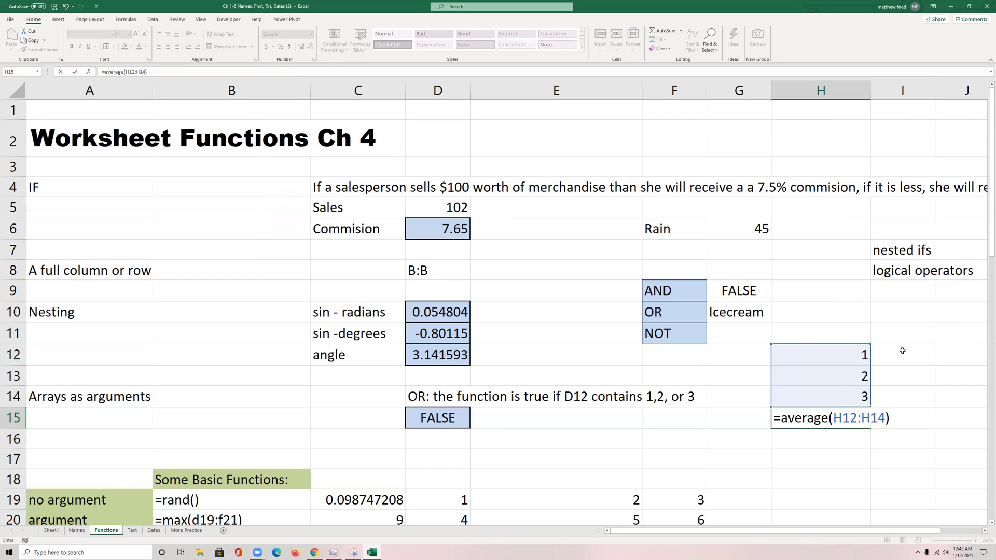
key("ctrl+Return")
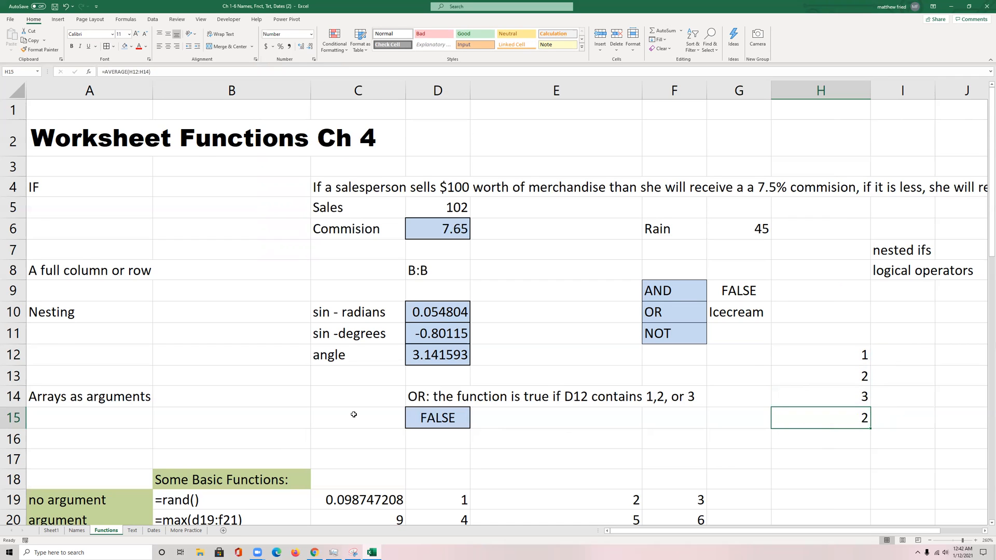
Step: Check the contents of the random-number example in C19 and inspect the range argument of the MAX formula in C20
scroll(354, 415, "down", 2)
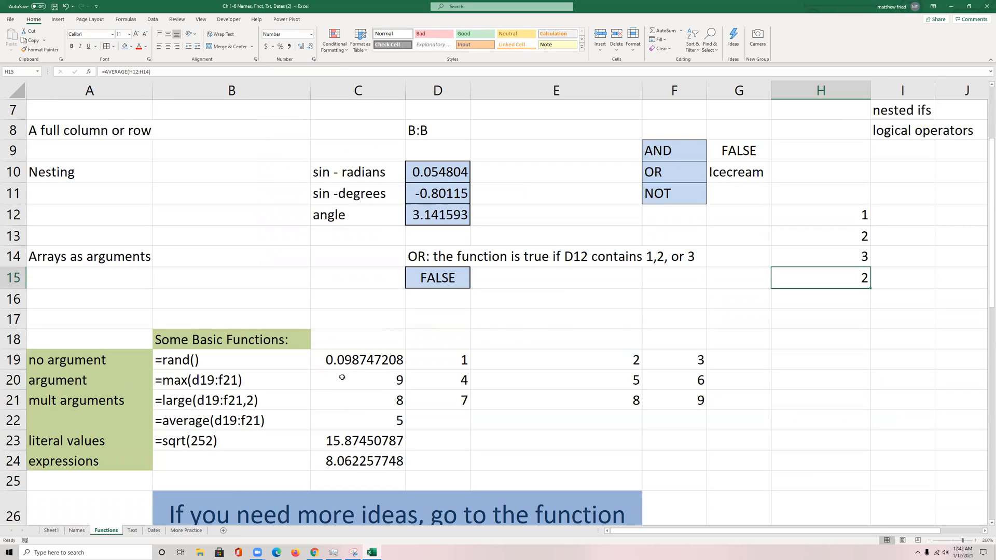
left_click(358, 362)
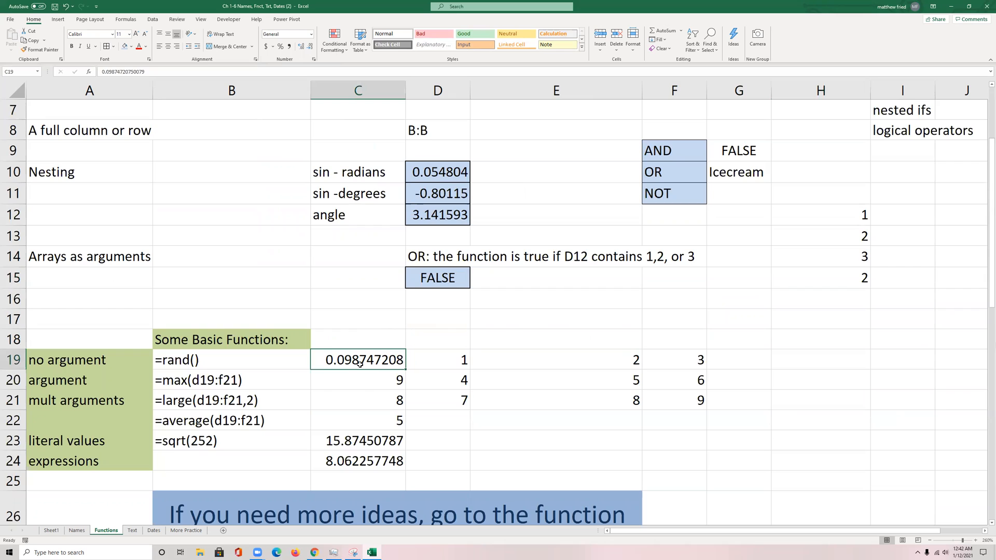
left_click(360, 379)
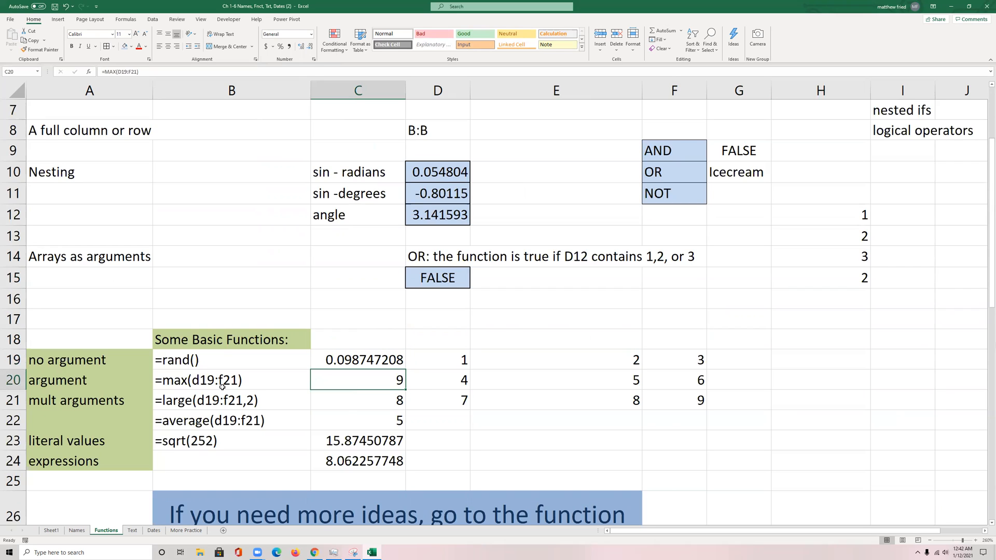
double_click(325, 380)
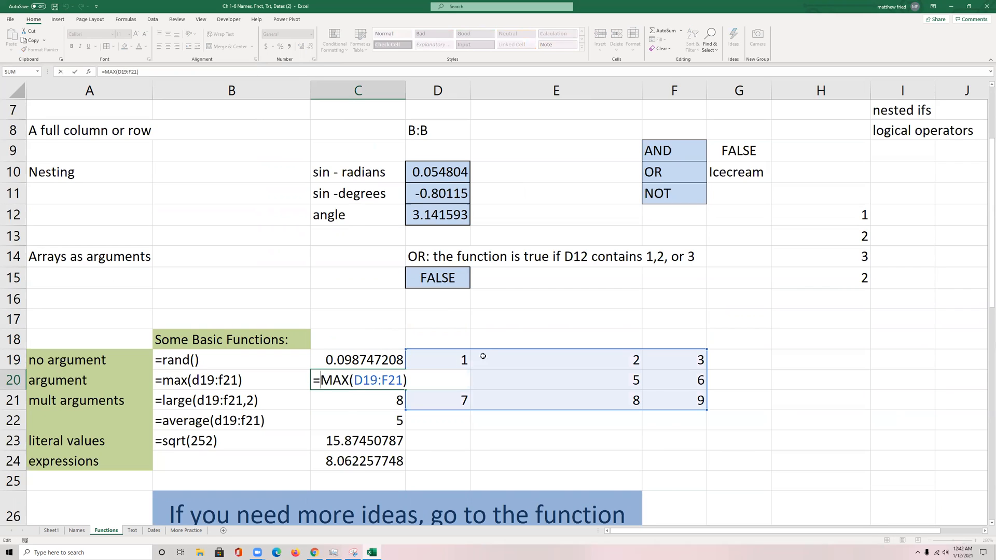
key("Escape")
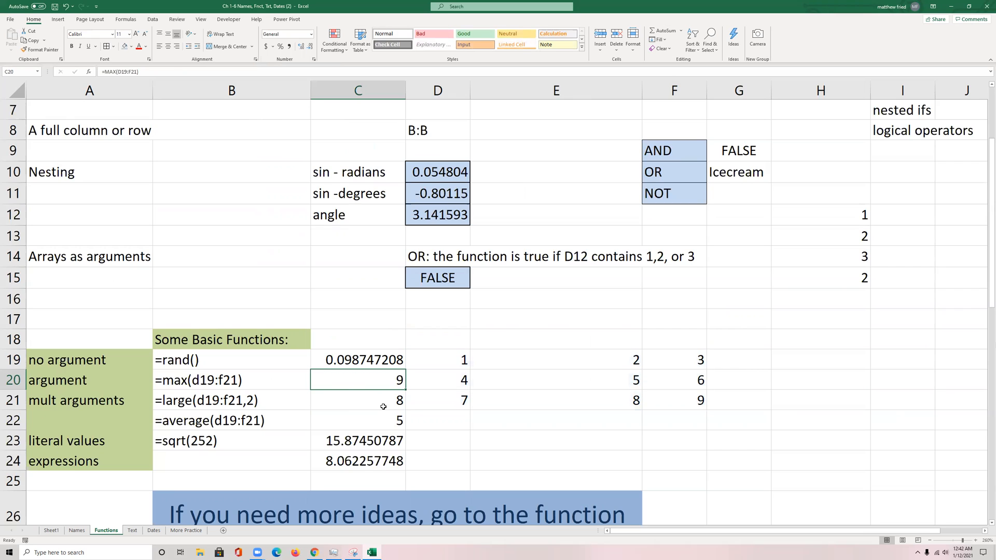
Step: Inspect the arguments of the LARGE formula in C21 and the AVERAGE formula in C22, leaving both formulas as they are
double_click(366, 405)
left_click_drag(364, 403, 412, 400)
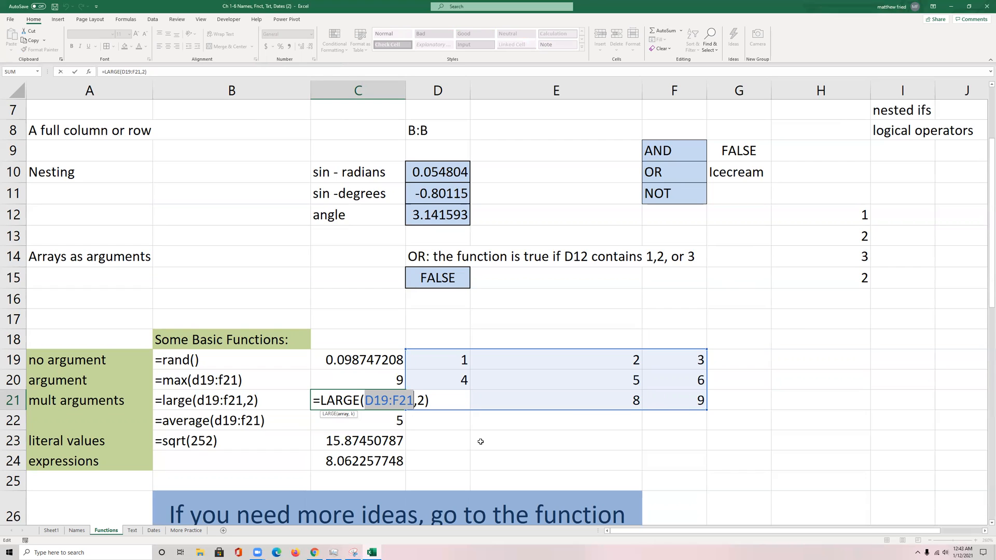
key("Escape")
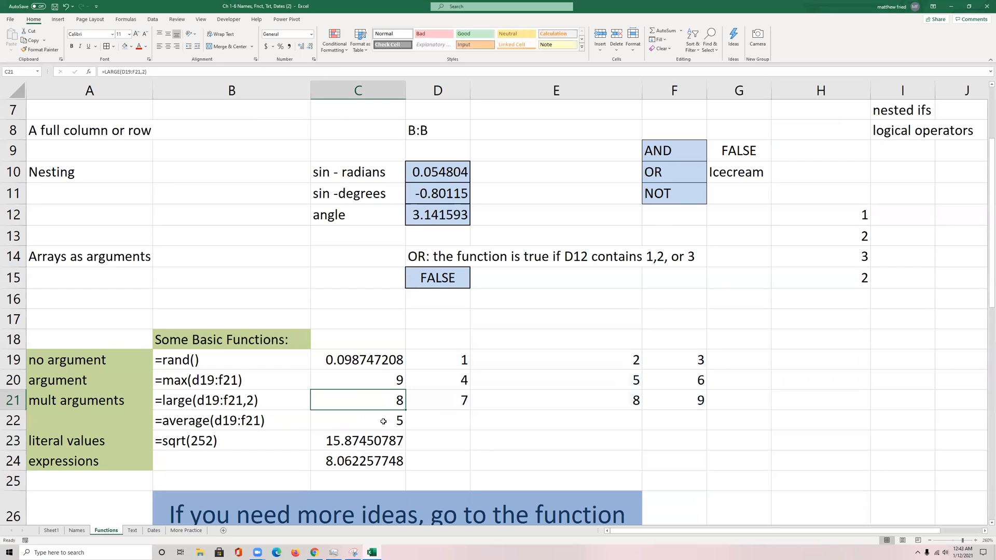
left_click(389, 418)
double_click(383, 420)
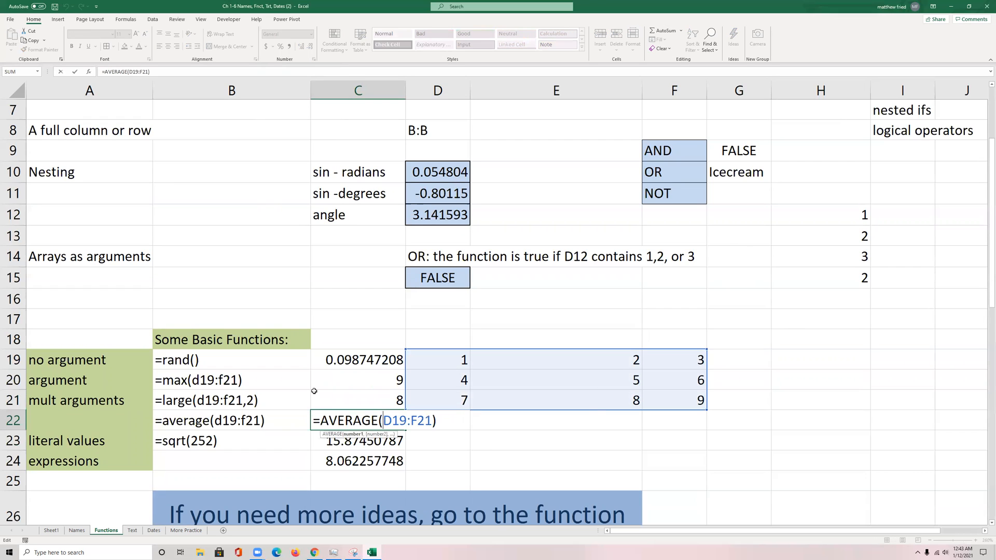
key("Escape")
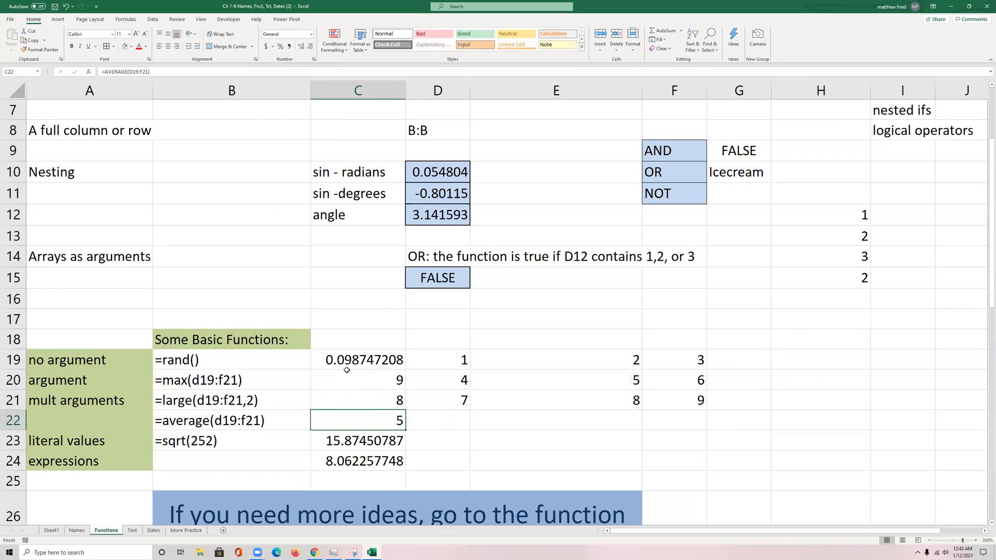
double_click(347, 403)
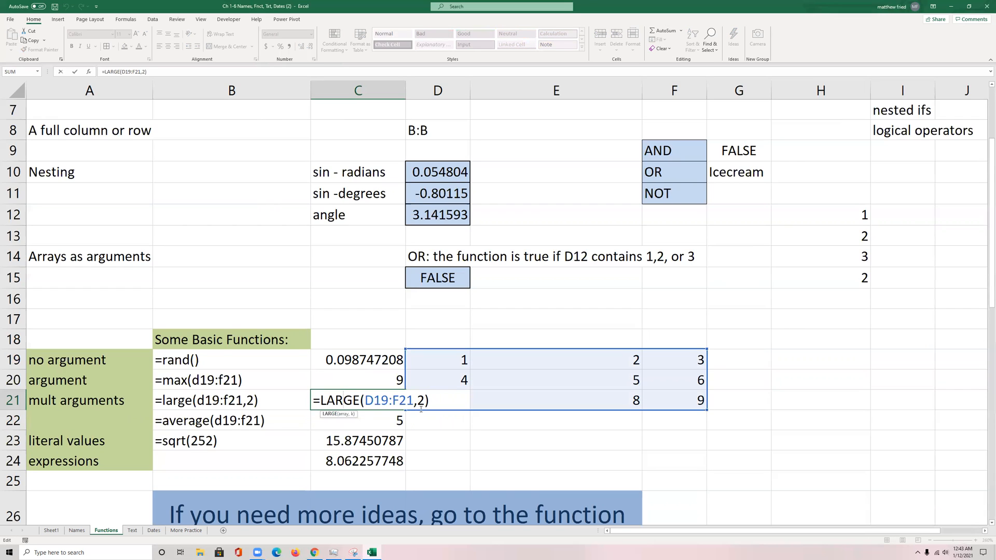
key("Escape")
Step: Inspect the SQRT formulas in C23 and C24 as examples of a literal value and an expression as argument
double_click(384, 442)
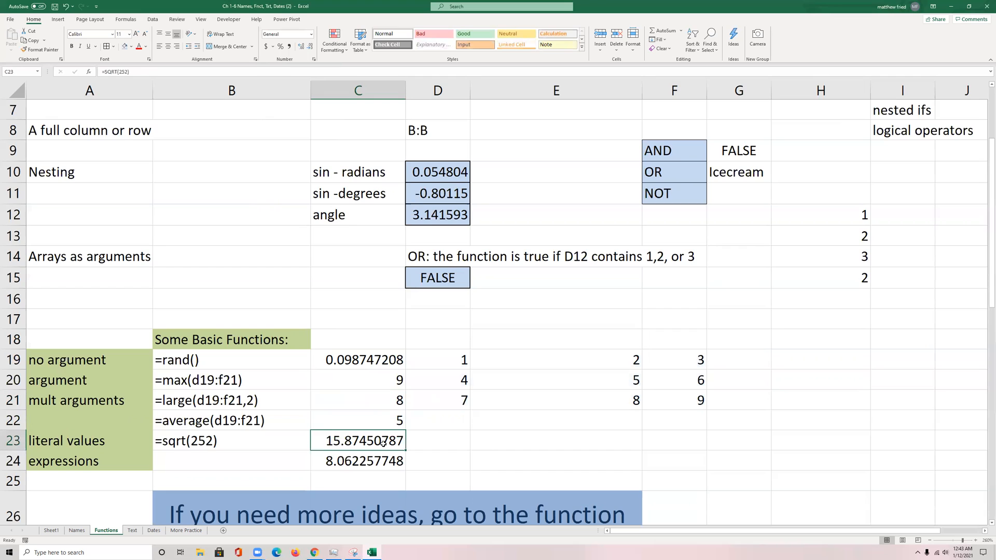
key("Escape")
double_click(378, 461)
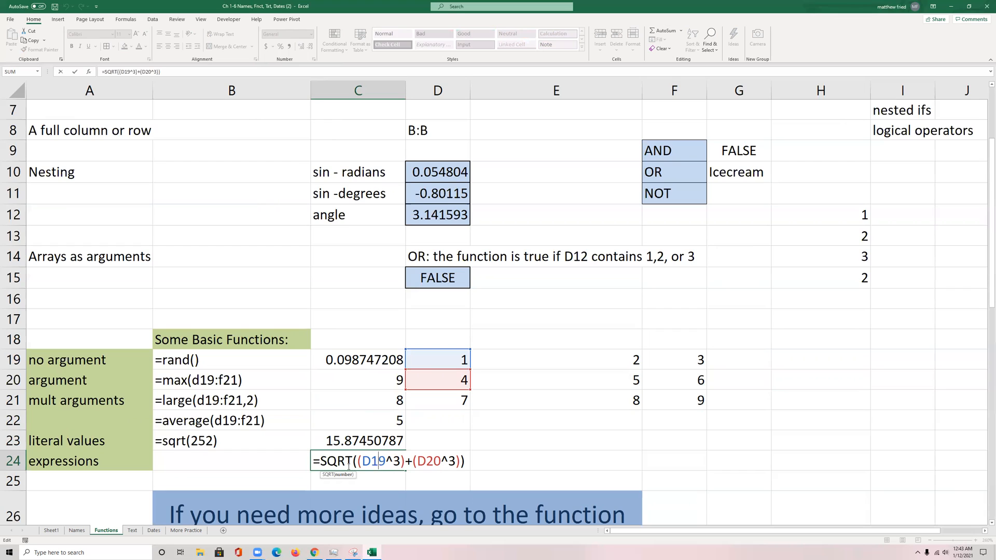
key("Escape")
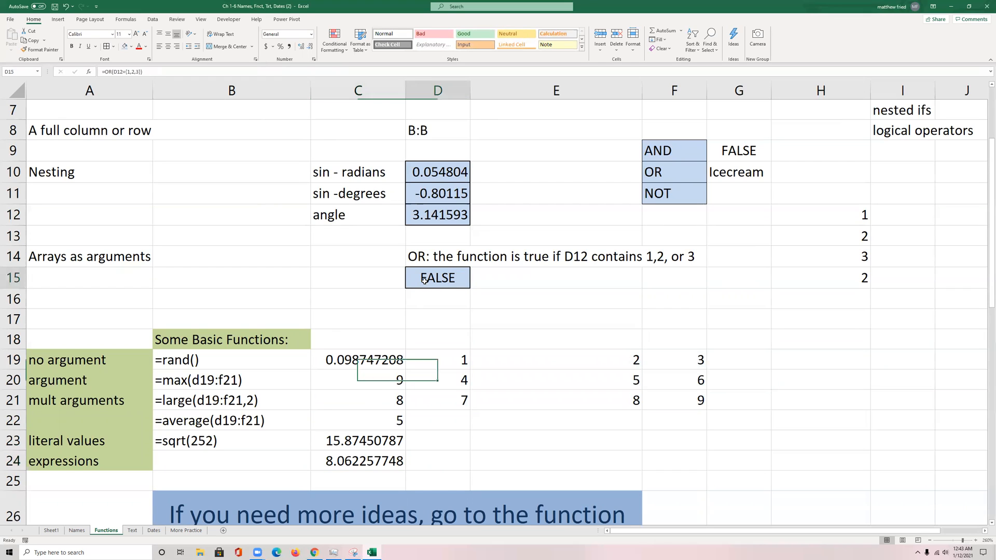
Step: Open the OR formula in D15 and highlight its array constant to examine how an array serves as an argument
double_click(424, 280)
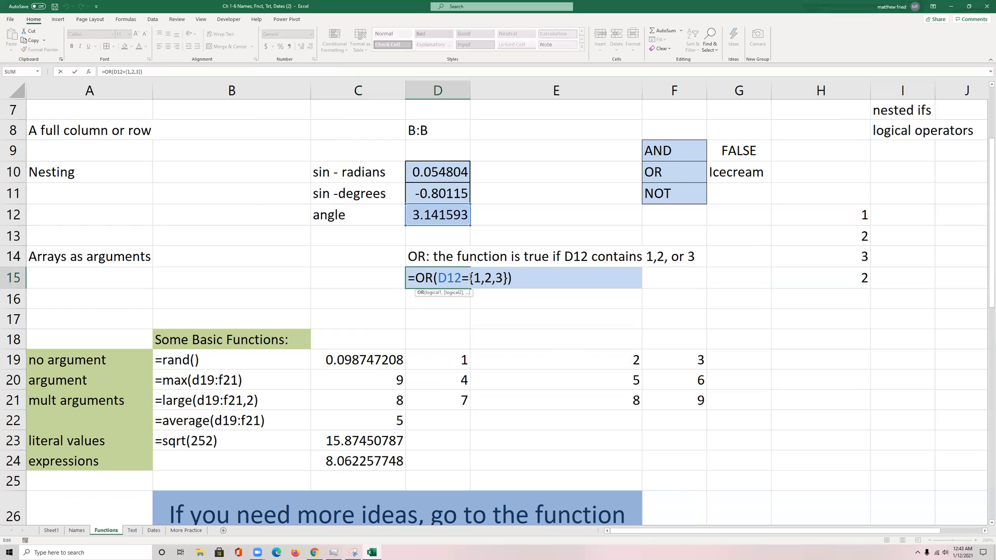
left_click_drag(469, 279, 508, 279)
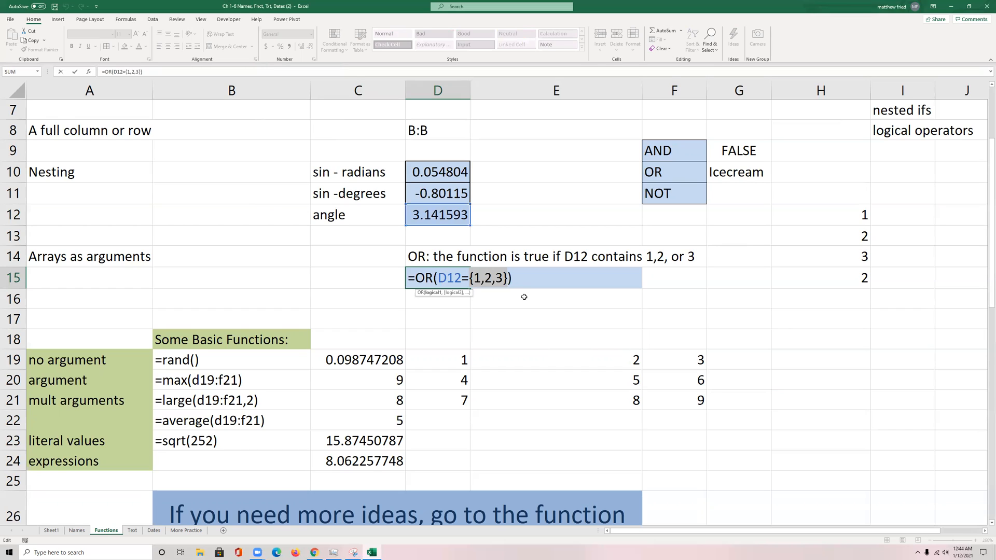
key("ctrl+Return")
Step: Replace the angle formula in D12 with the value 2
key("Up")
Step: Return to D15 and review its OR formula against the new angle value in D12
key("Up")
key("Up")
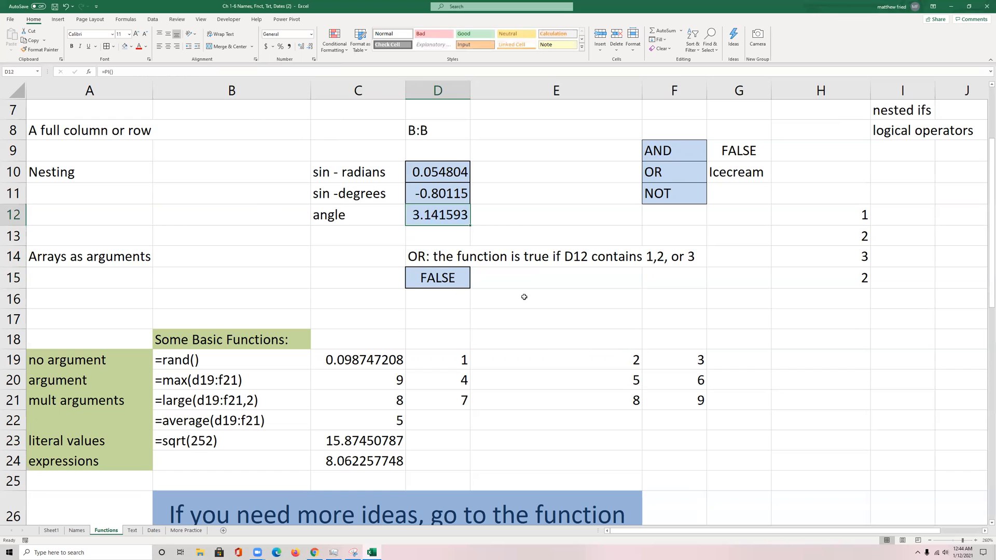
type("2")
key("ctrl+Return")
key("Down")
key("Down")
key("Down")
key("Down")
key("Up")
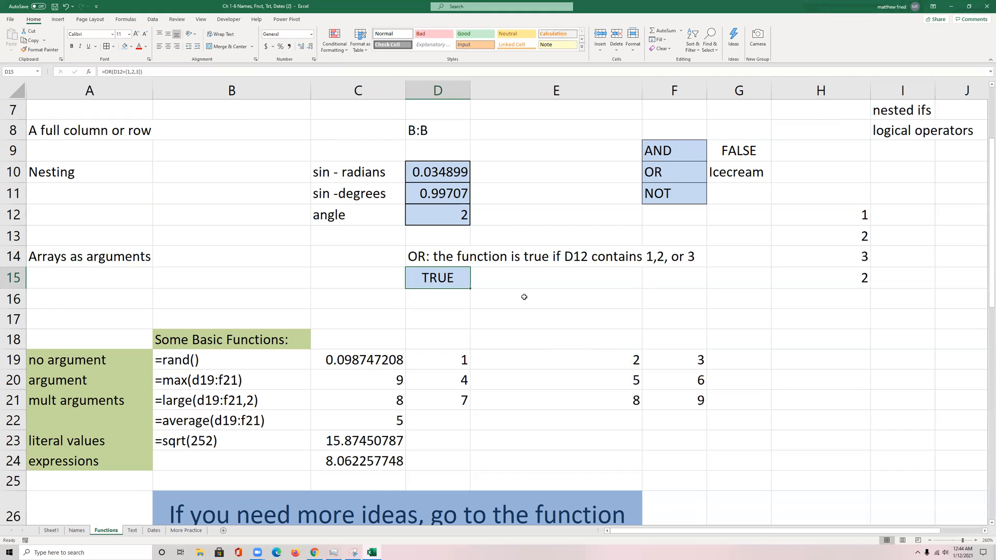
key("F2")
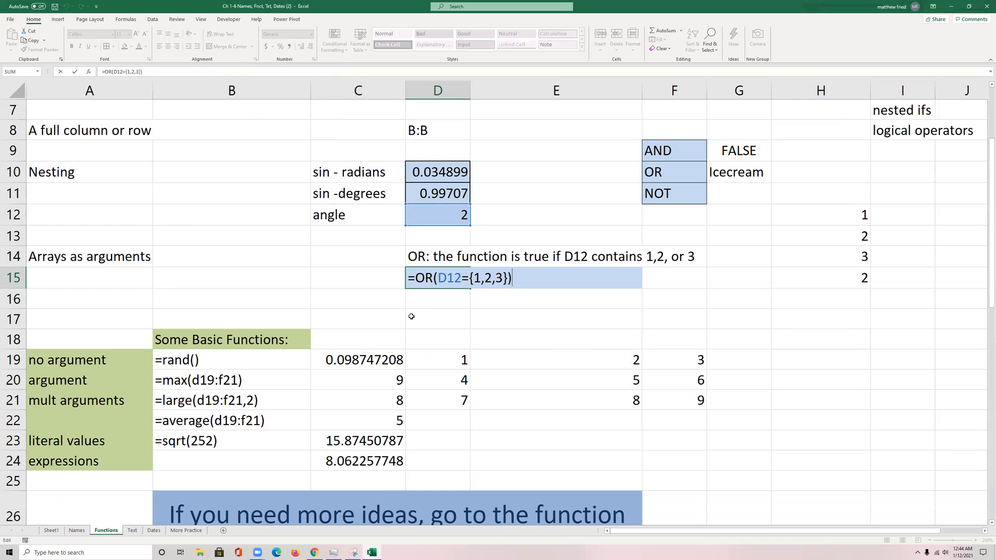
key("ctrl+Return")
Step: Go to the Practice section, review its commission instructions, and select E37, the first cell under Qualifies for Commision
scroll(384, 332, "down", 8)
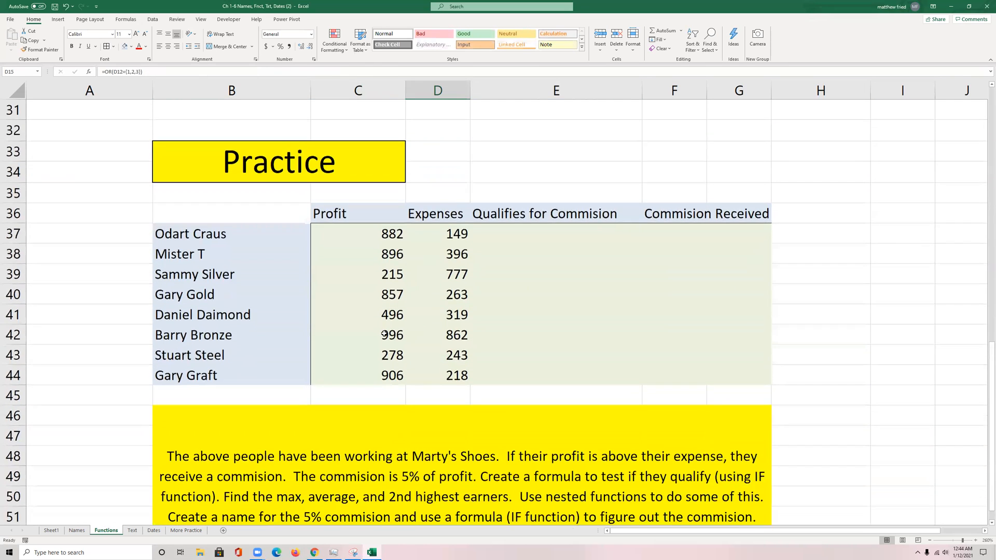
scroll(384, 334, "down", 3)
scroll(384, 334, "up", 2)
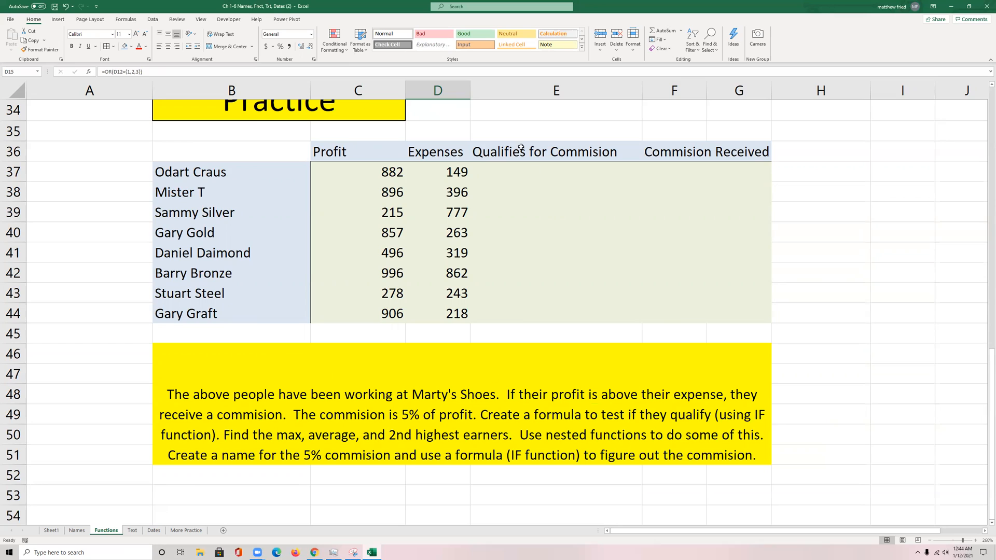
left_click(536, 186)
left_click(543, 172)
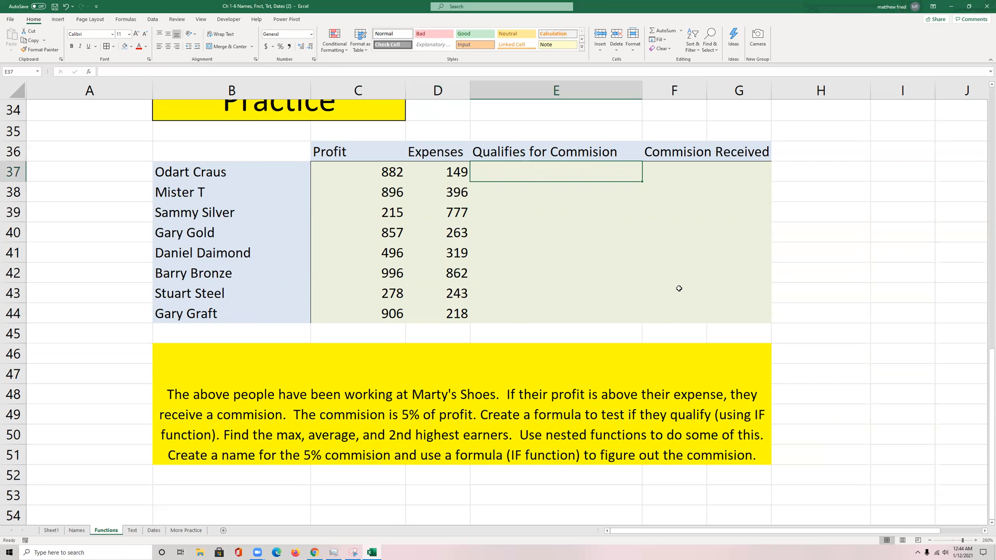